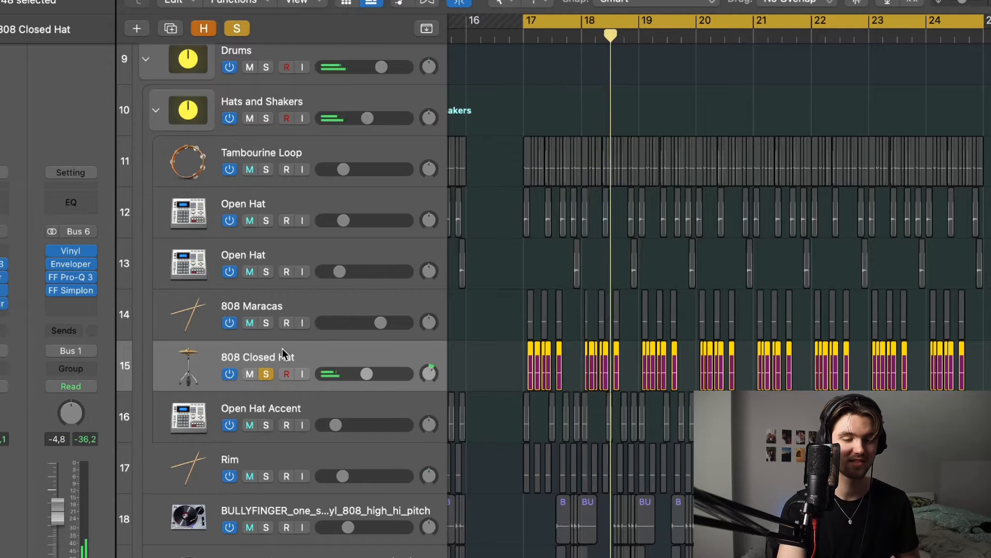
Clear the 808 Closed Hat solo and audition the Open Hat Accent track in solo
key(space)
click(266, 377)
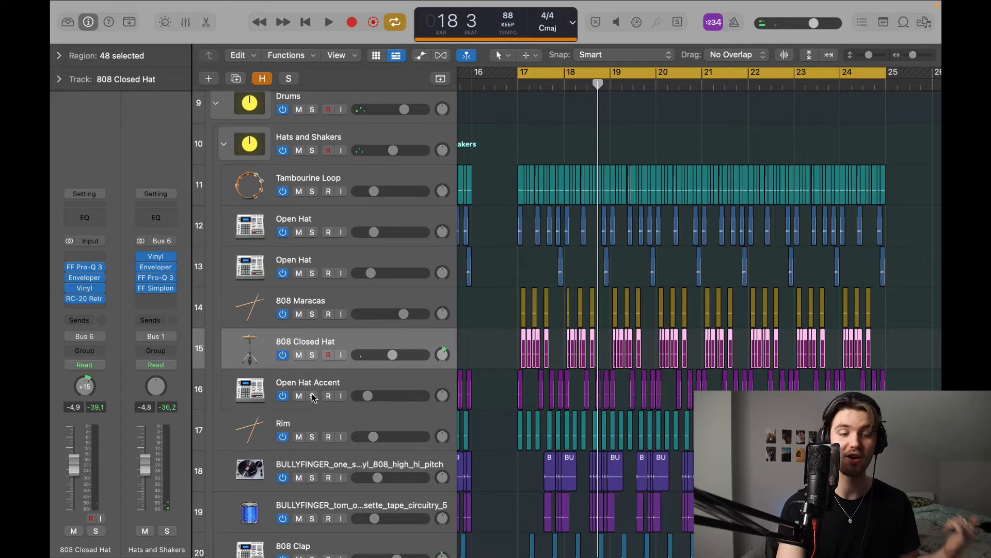
click(312, 396)
click(329, 383)
key(space)
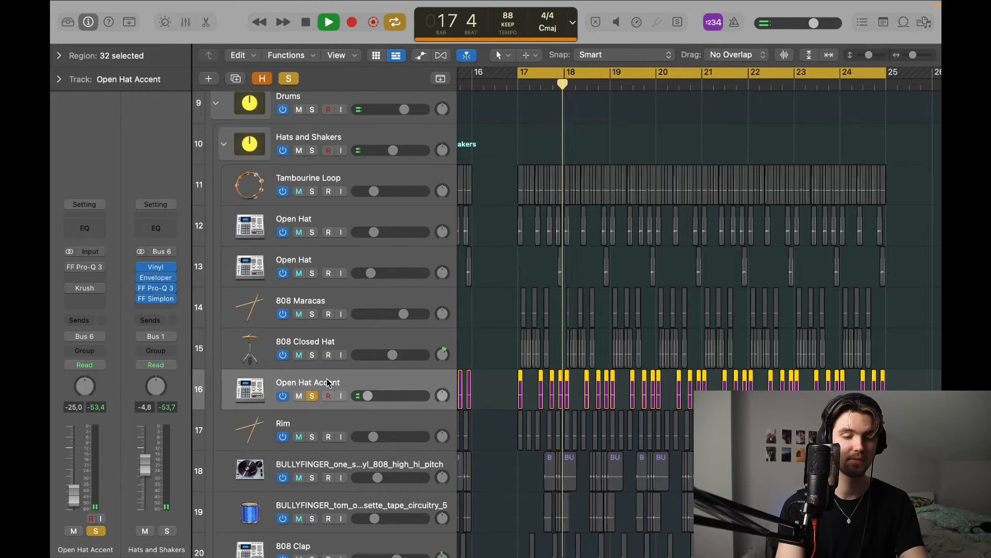
key(space)
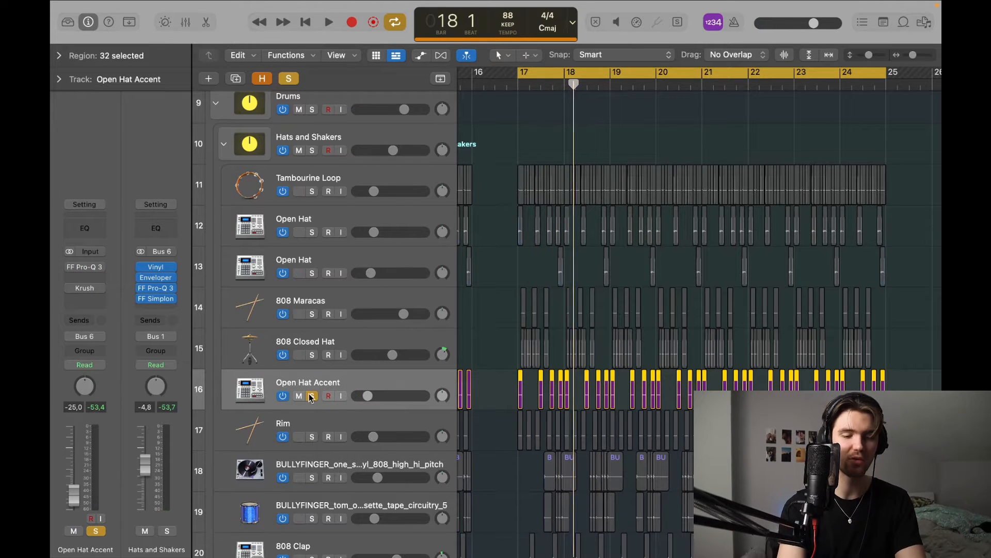
click(312, 396)
Solo the whole Hats and Shakers group and play it back
click(312, 150)
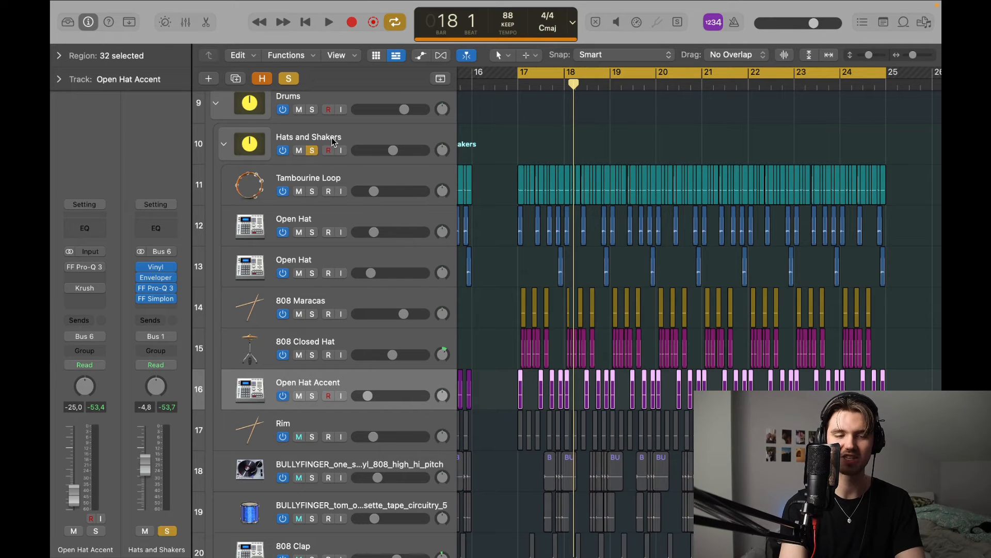
click(331, 138)
key(space)
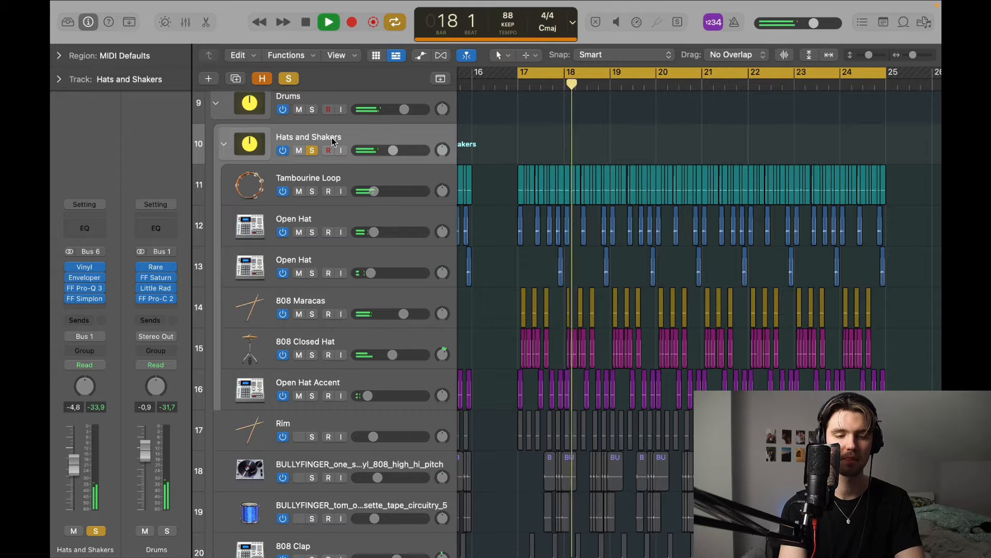
key(space)
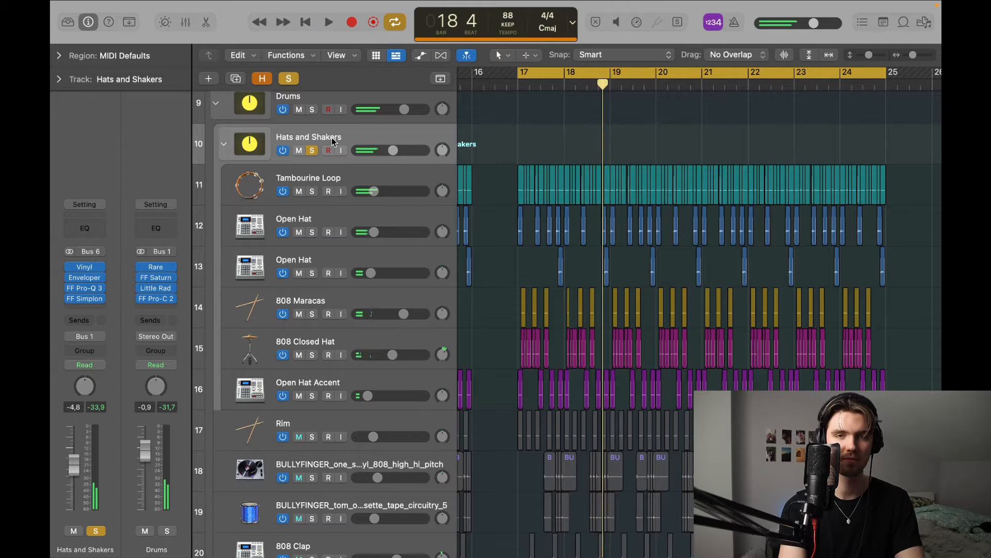
Review the Vinyl and FF Simplon effect settings on the Hats and Shakers group
click(89, 267)
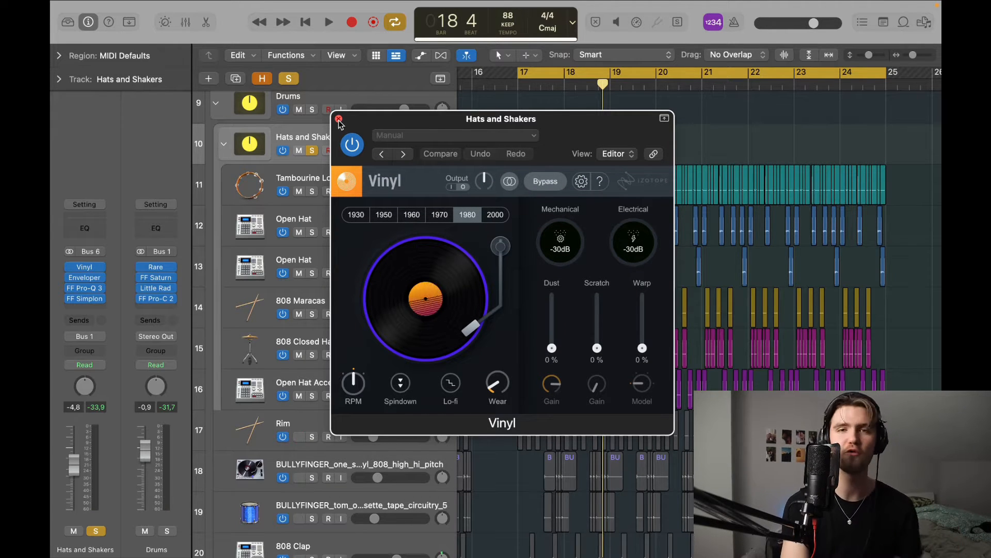
click(339, 120)
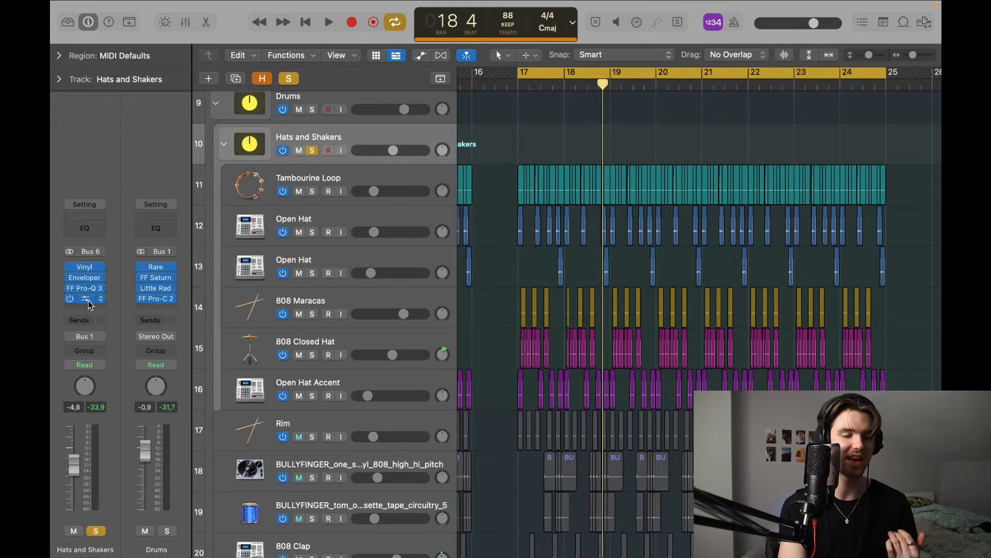
click(91, 299)
drag(576, 181, 576, 143)
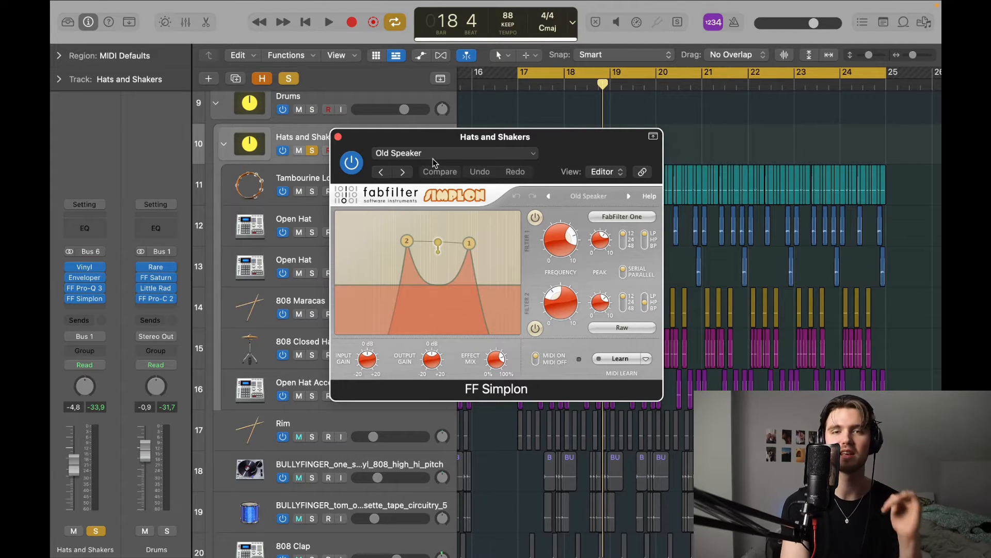
Compare the Hats and Shakers group during playback with its insert effects bypassed and re-enabled
click(70, 267)
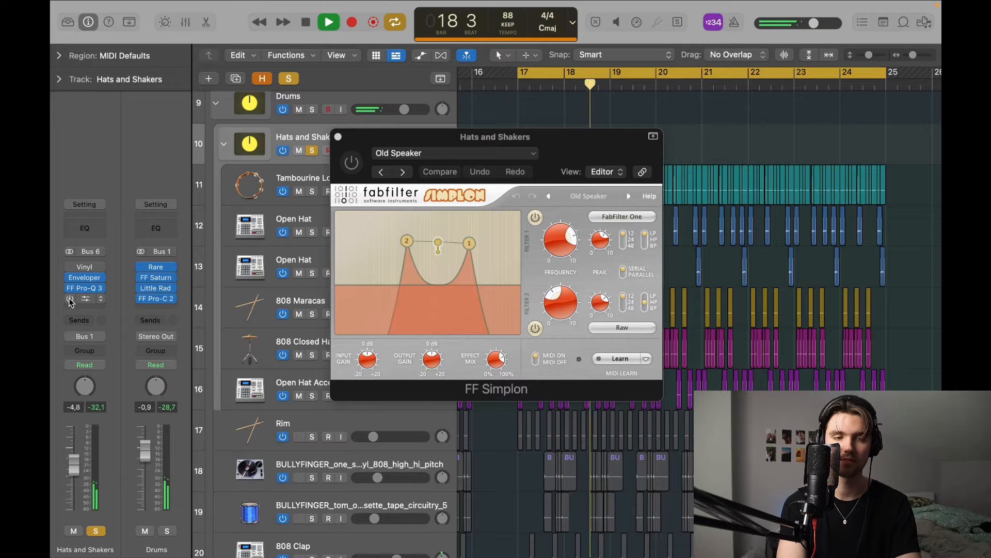
click(70, 274)
click(69, 269)
click(70, 267)
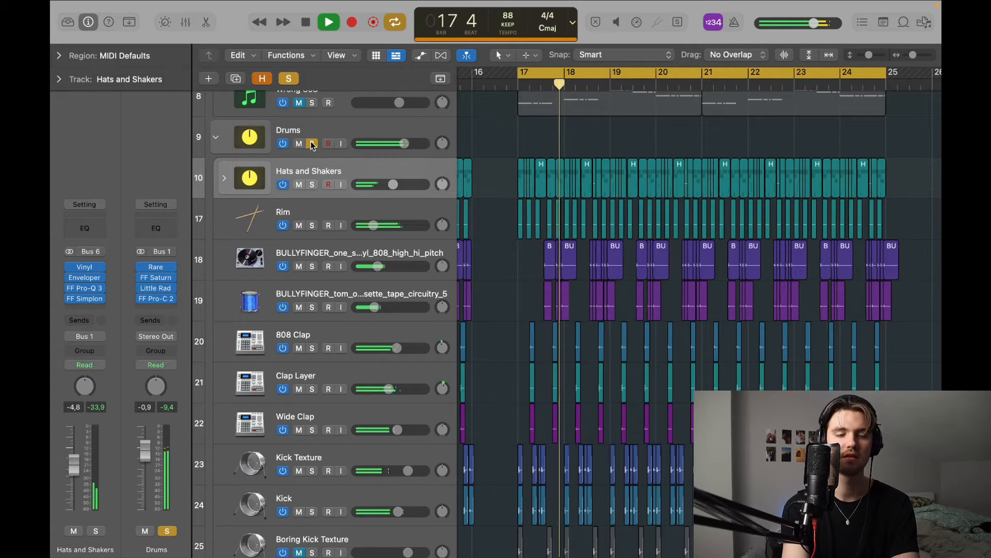
Audition the Drums and Bass groups, and the 808 Octave track in solo
click(333, 129)
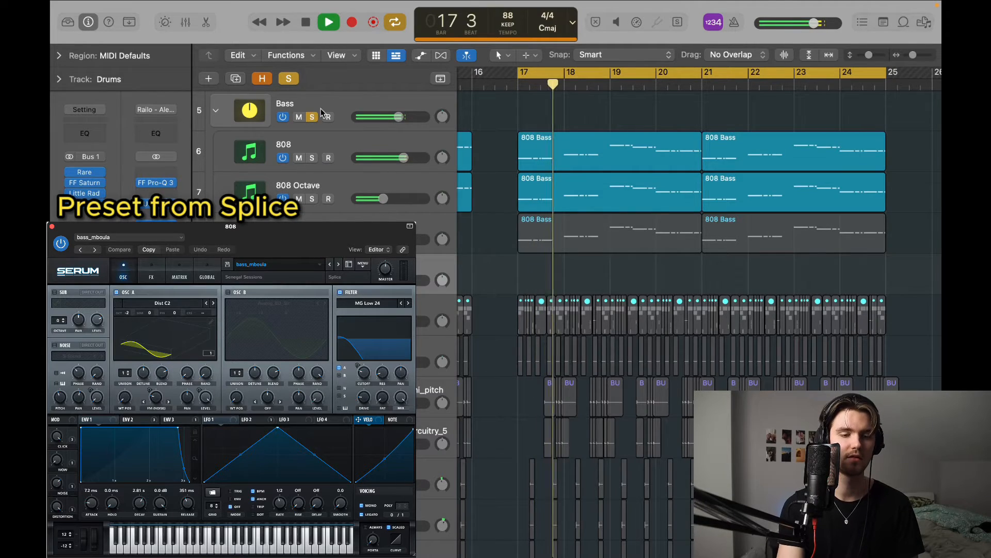
click(339, 108)
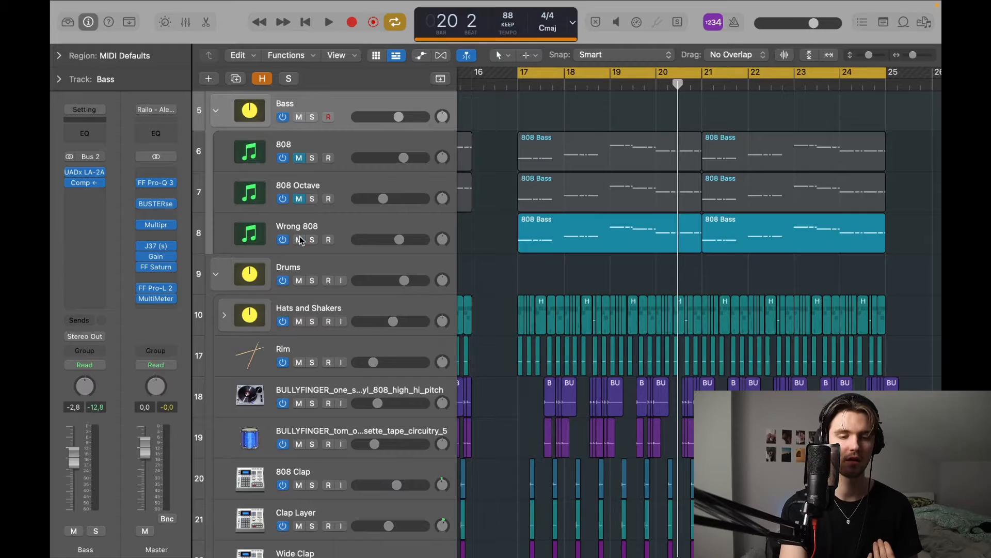
key(space)
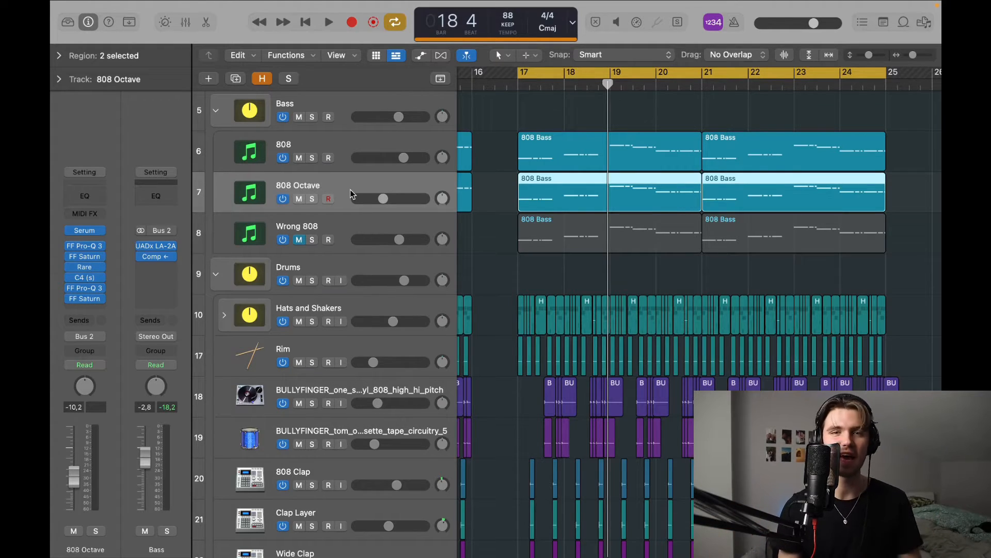
click(312, 200)
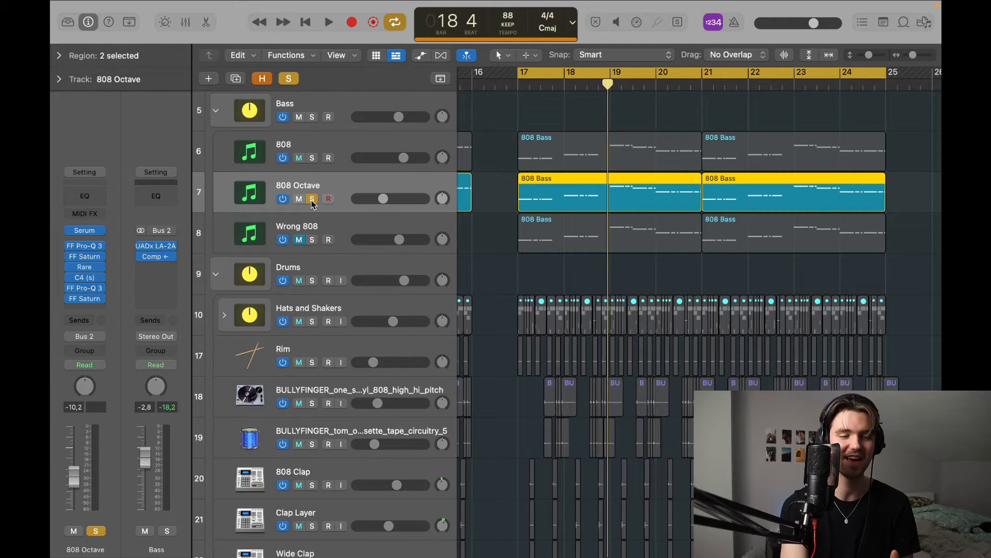
key(space)
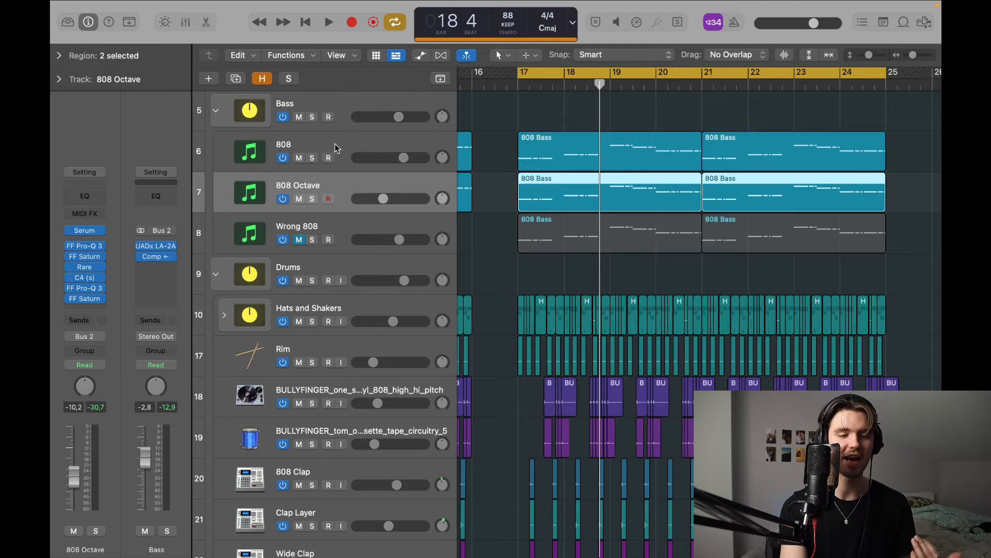
View the 808 track's FF Saturn settings and listen to the Bass group's Compressor working against the soloed kick tracks
click(335, 148)
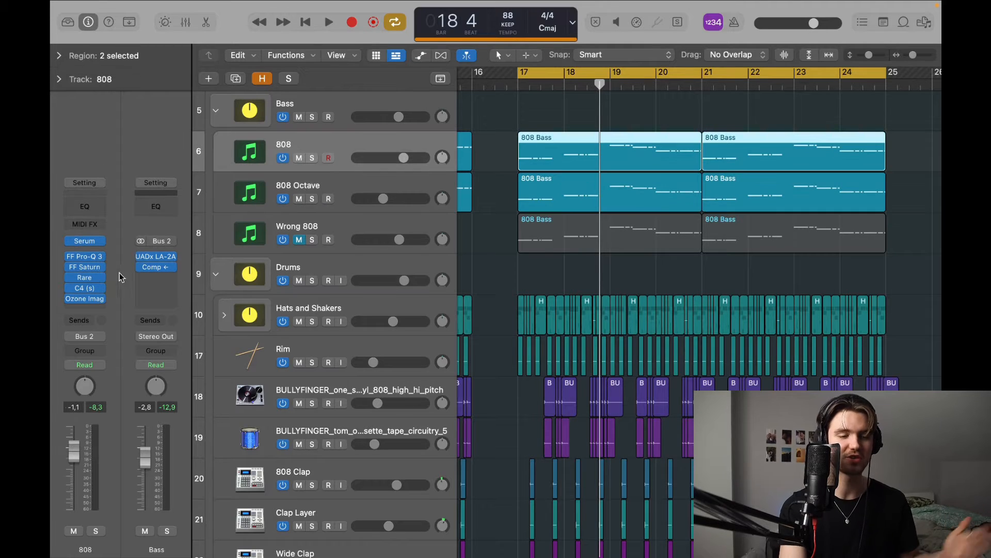
click(86, 267)
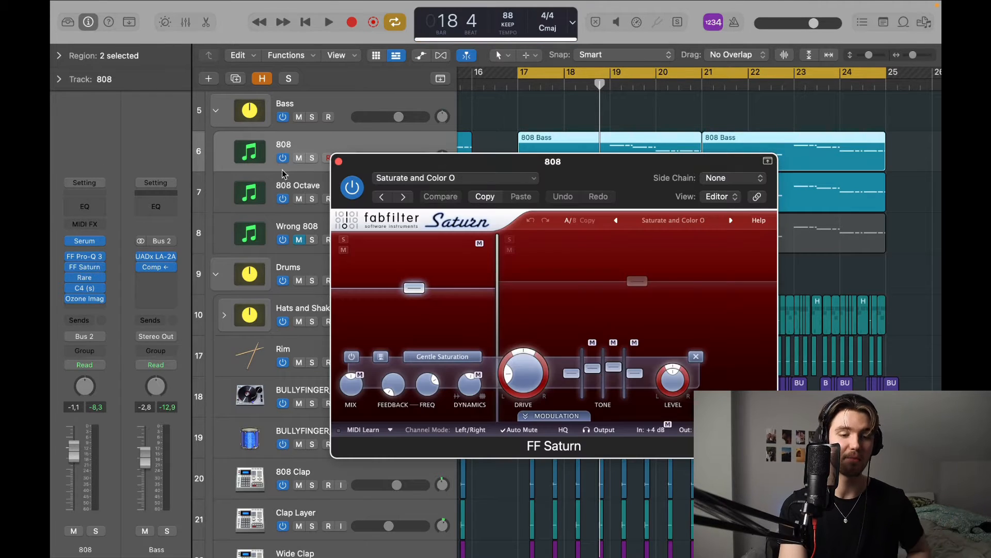
click(339, 161)
click(507, 123)
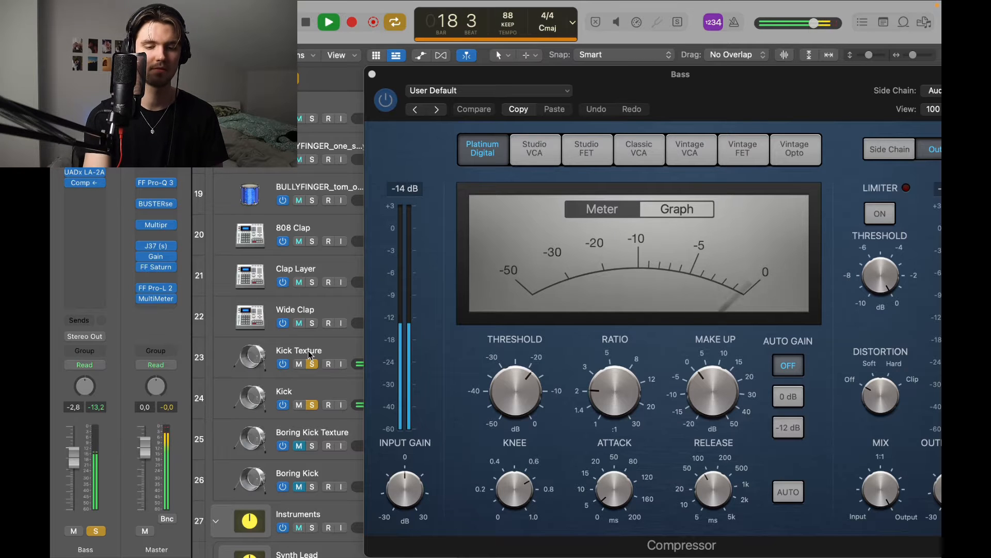
key(space)
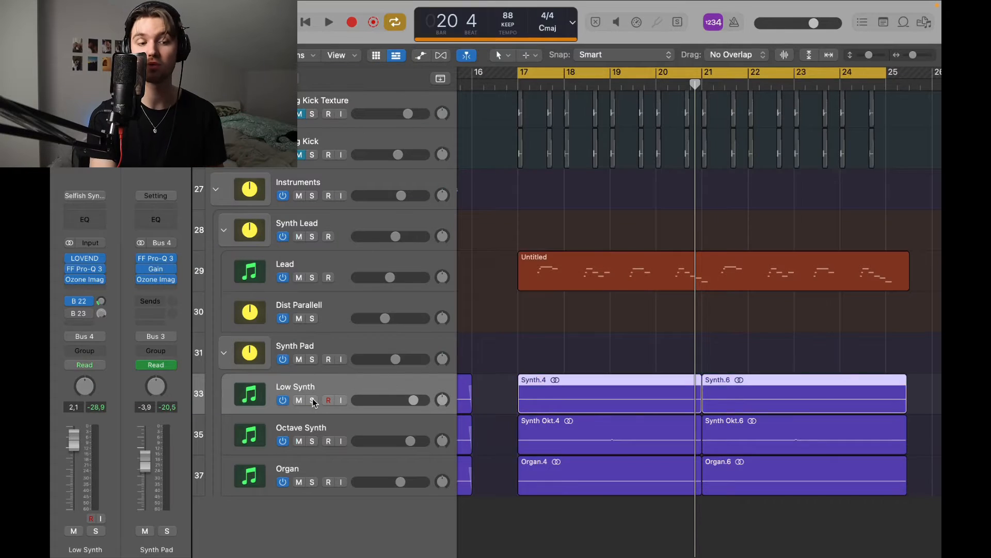
Audition the Low Synth track in solo and clear its solo
click(312, 401)
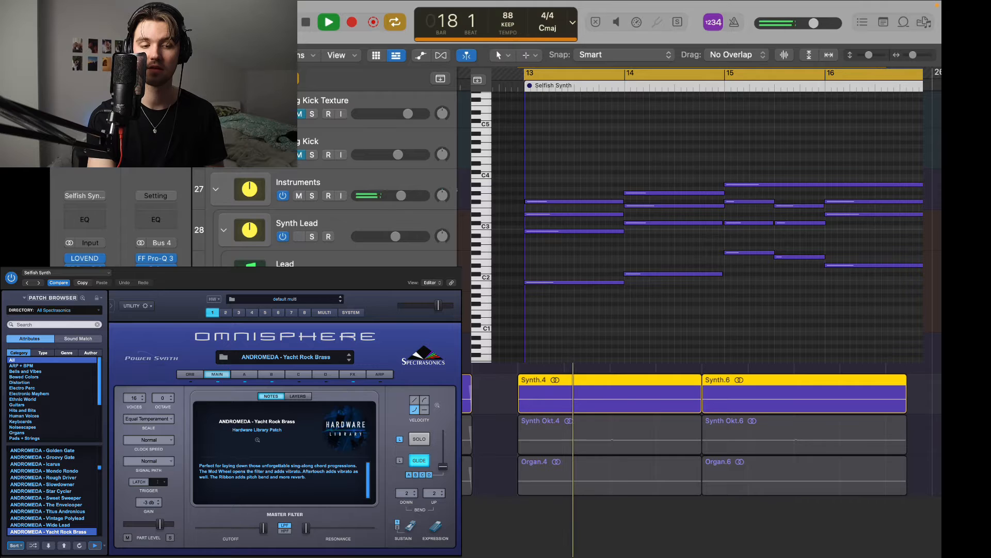
key(space)
key(ctrl+s)
Audition the Octave Synth track in solo and switch the solo to the Organ track
key(Down)
key(space)
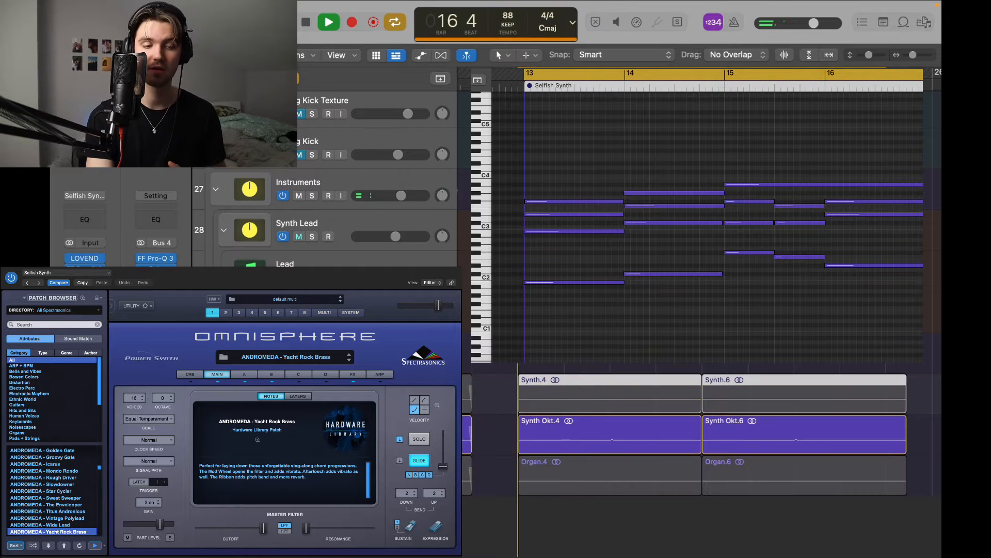
key(s)
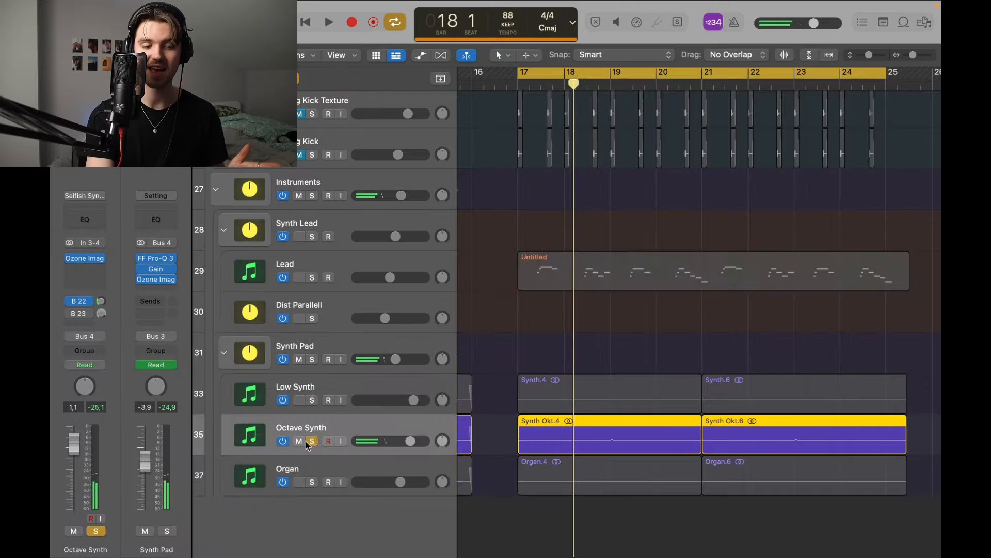
click(312, 441)
click(313, 482)
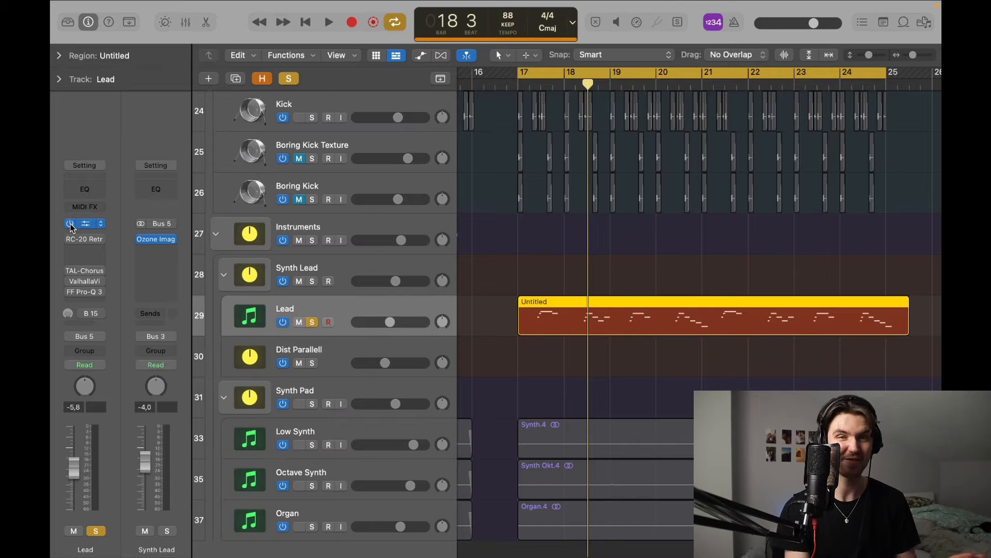
Play the soloed Lead track and view its Analog Lab V instrument preset
key(space)
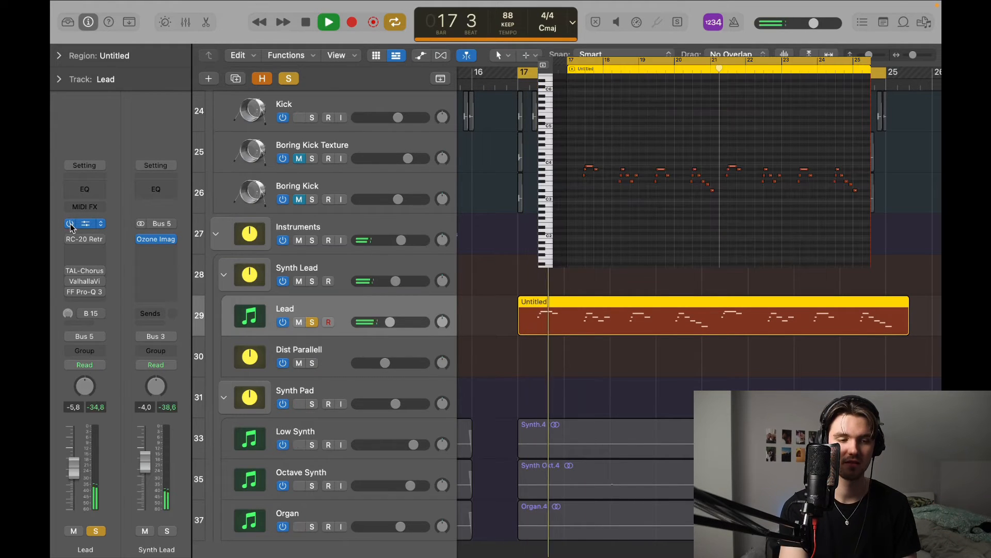
click(535, 243)
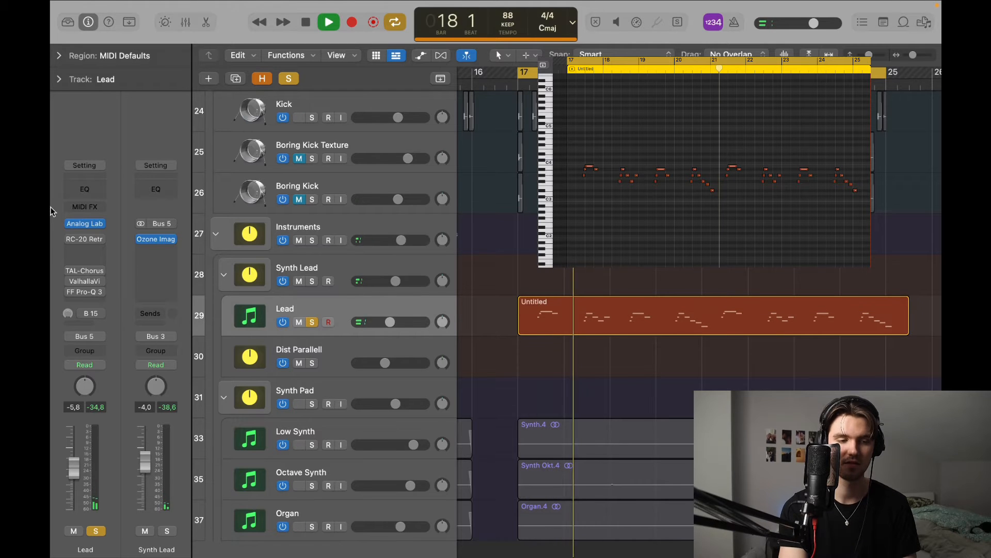
click(86, 223)
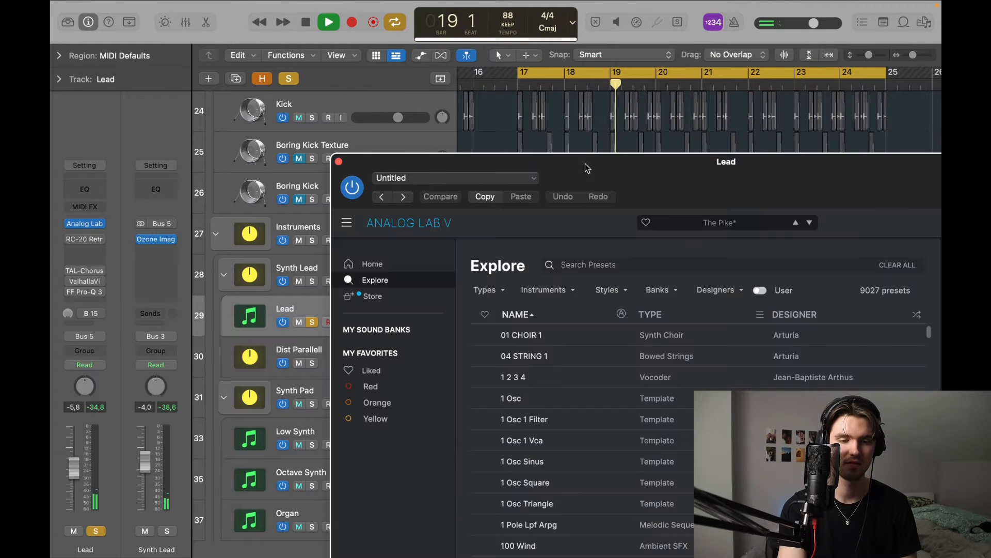
drag(585, 163, 495, 61)
drag(631, 68, 532, 65)
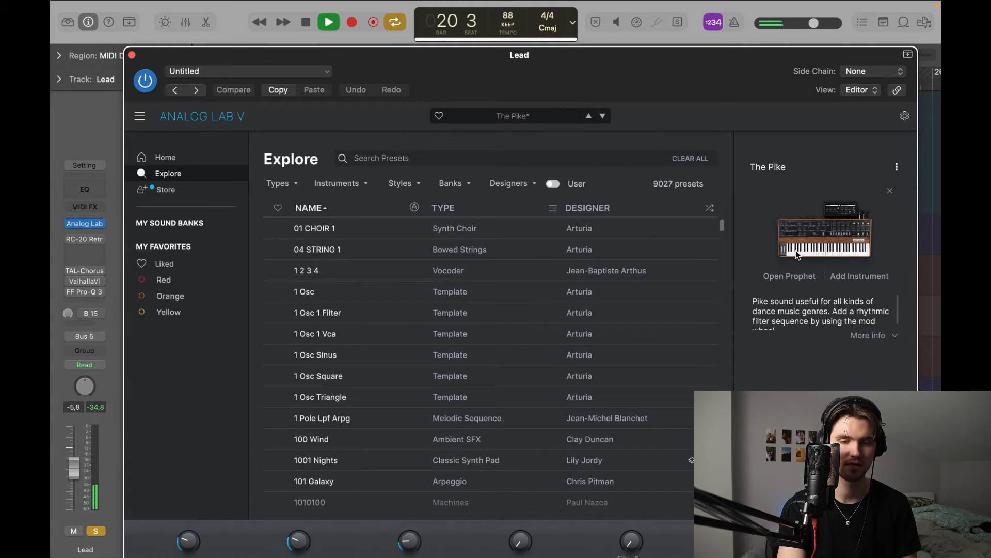
key(space)
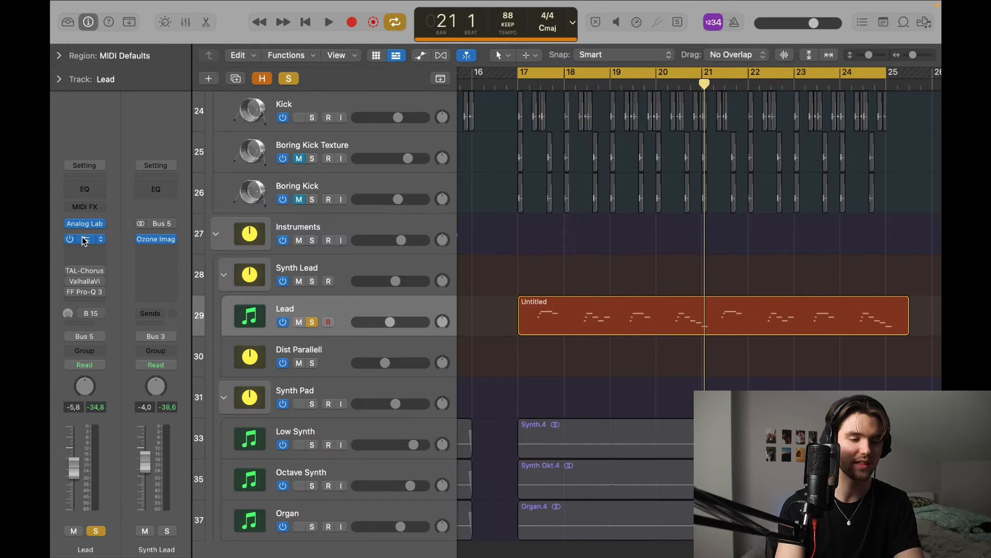
Examine the Lead track's RC-20 Retro Color settings during playback
click(85, 239)
drag(474, 140, 468, 131)
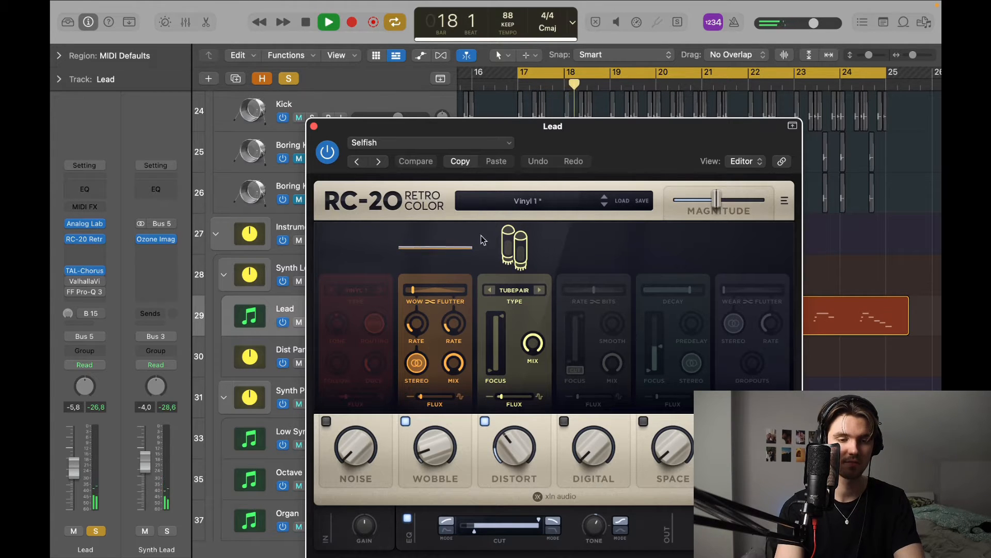
drag(584, 138, 592, 90)
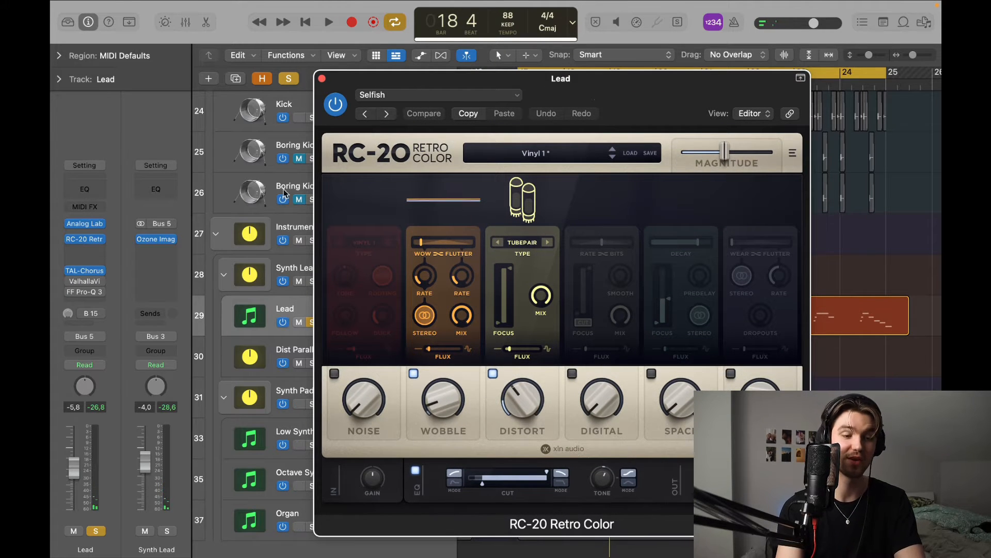
Inspect the Lead track's ValhallaVintageVerb reverb and FF Pro-Q 3 filter bands while auditioning the sound
click(85, 282)
key(space)
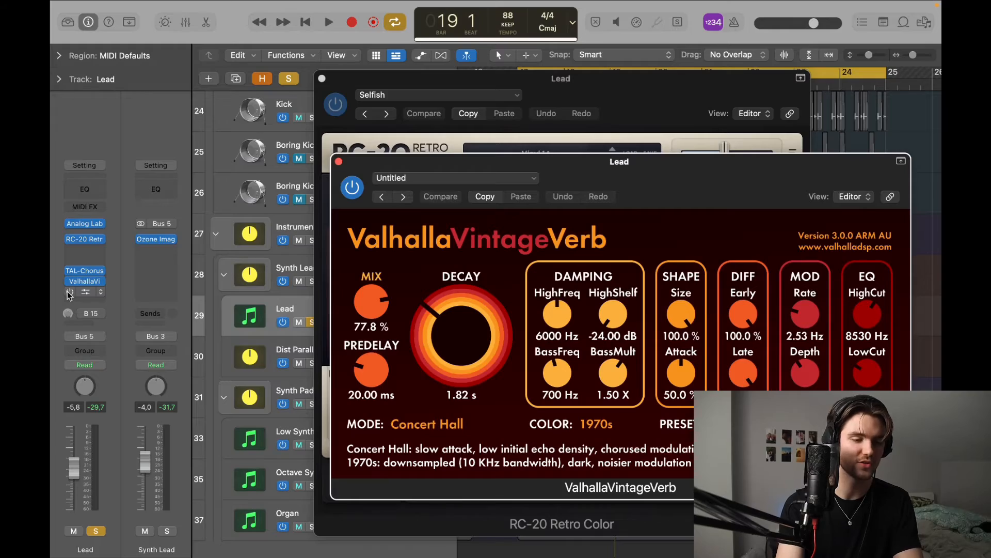
click(84, 292)
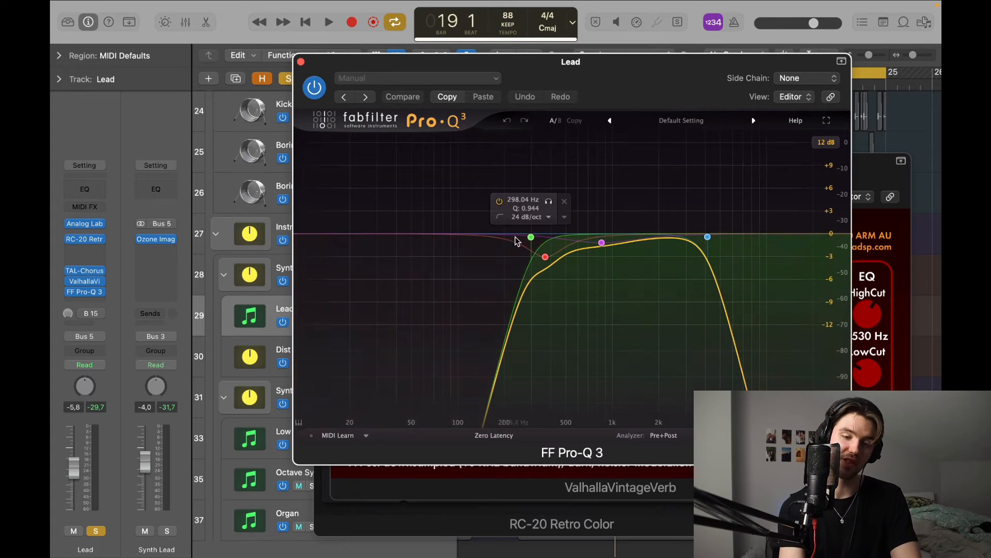
mouse_move(722, 242)
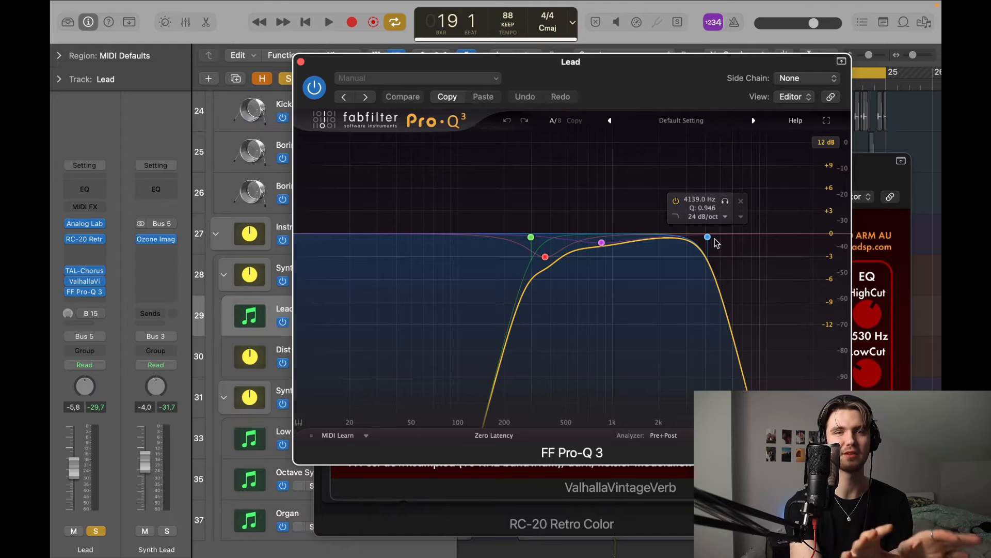
key(space)
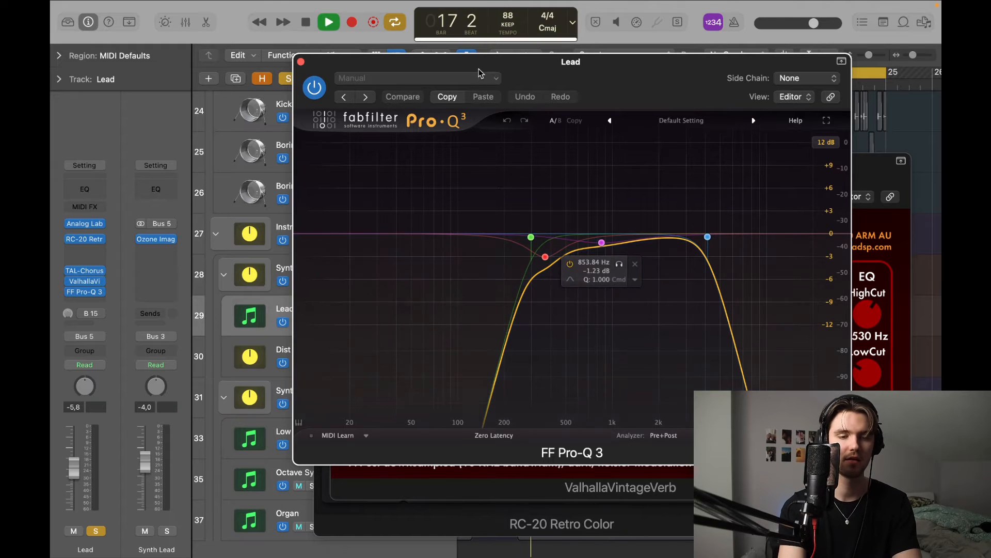
Close the Lead track's FF Pro-Q 3, ValhallaVintageVerb and RC-20 Retro Color windows
drag(512, 78, 614, 71)
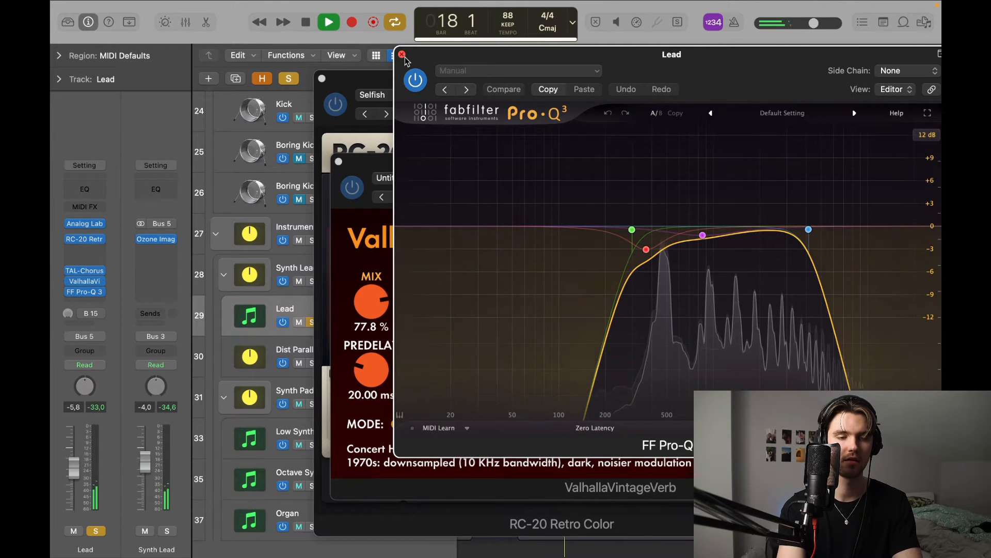
drag(398, 77, 441, 81)
click(339, 162)
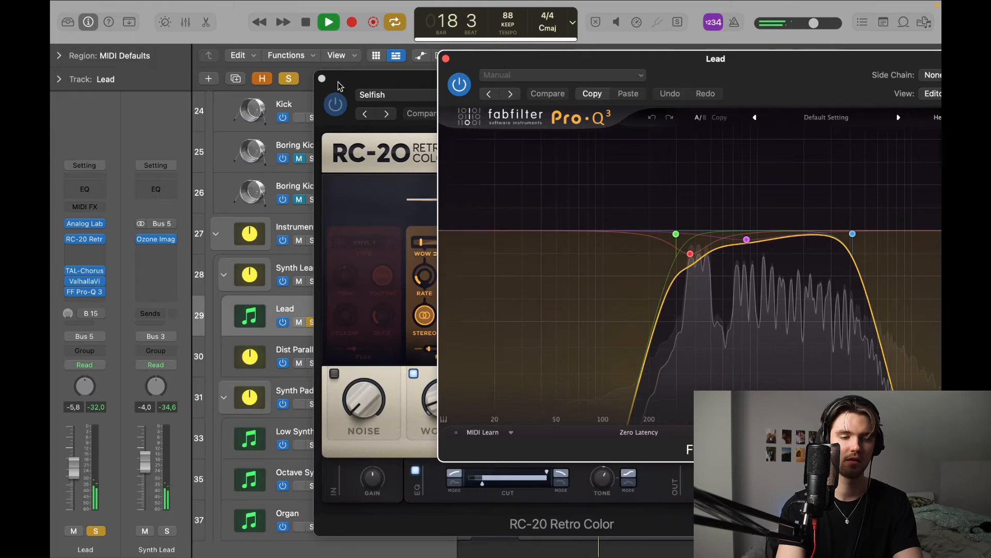
click(322, 79)
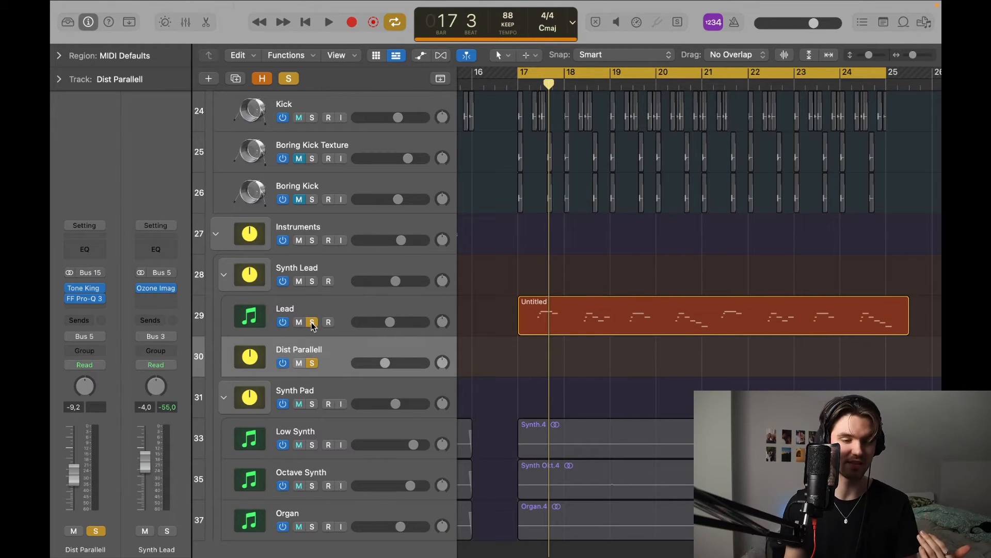
View the Dist Parallell track's Tone King amp and compare the Lead with its effects bypassed and enabled during playback
click(101, 288)
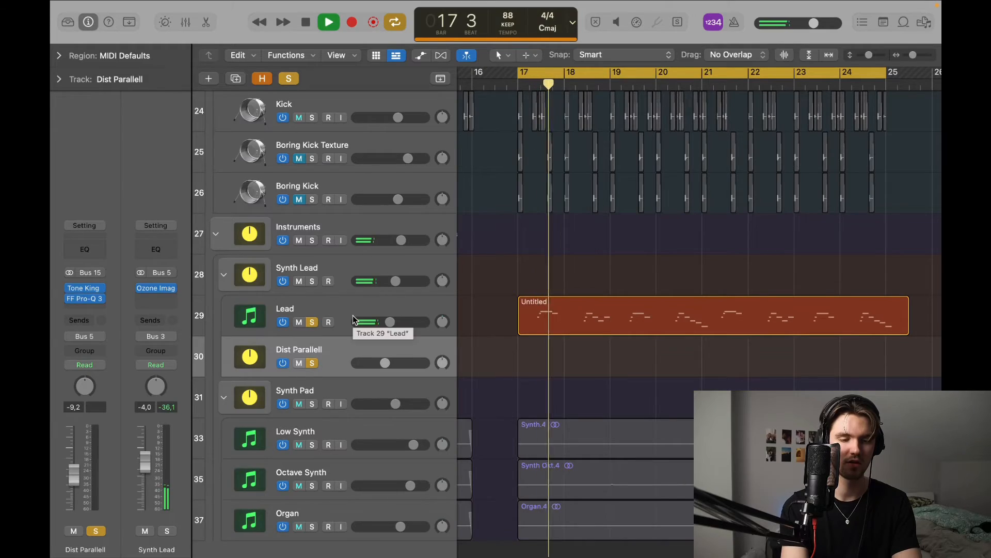
click(336, 317)
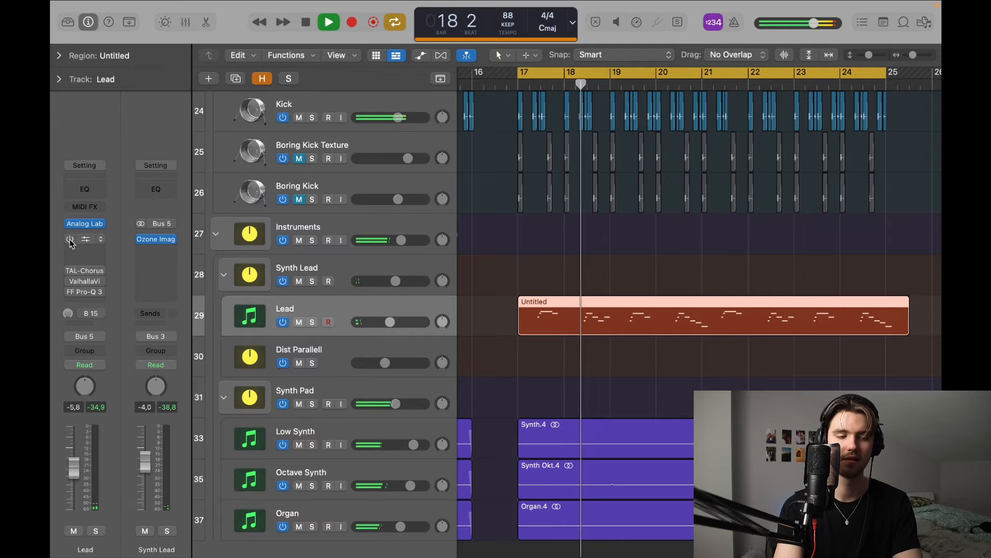
mouse_move(71, 244)
key(space)
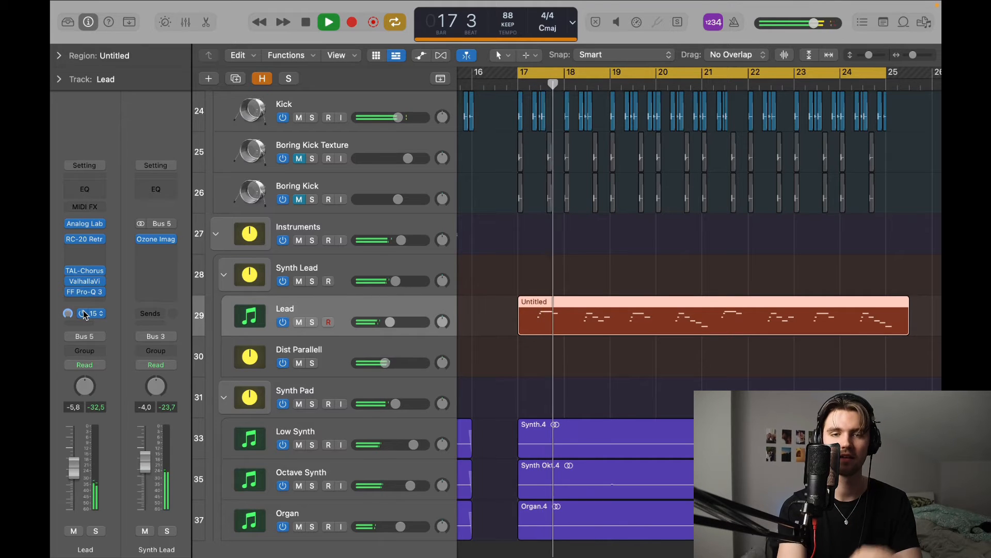
click(508, 244)
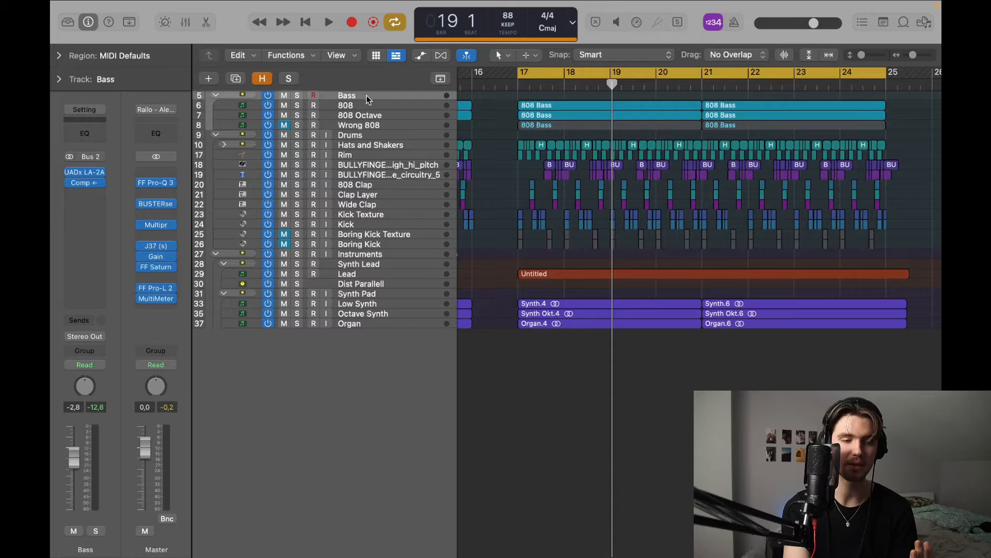
View the channel strips of the Drums, Instruments and Bass group tracks
click(350, 136)
click(347, 256)
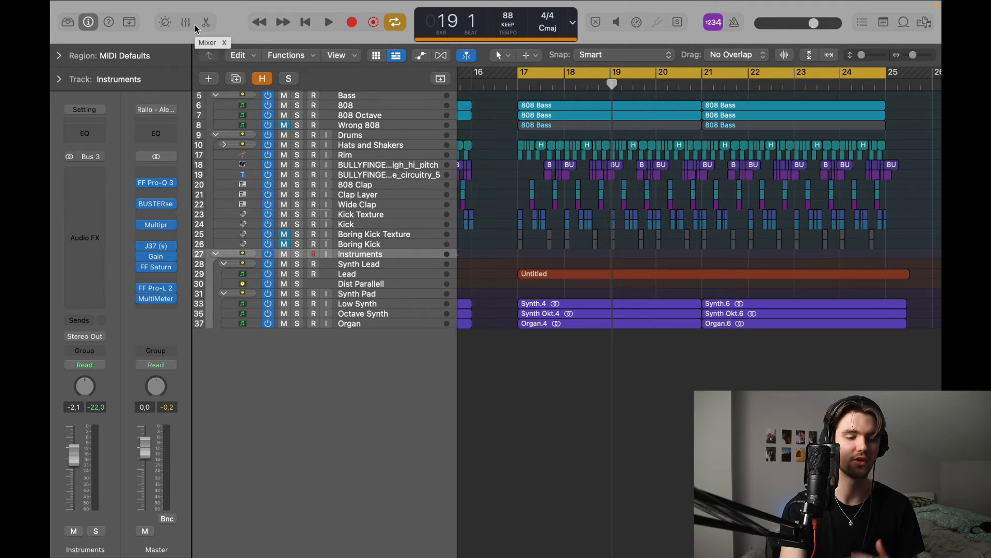
click(347, 96)
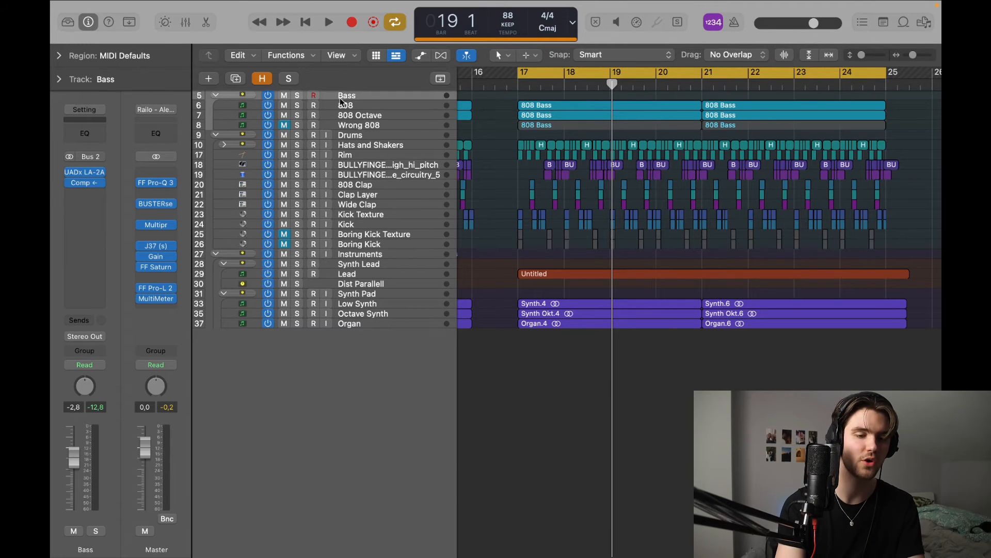
Solo the Bass group and audition it with its UADx LA-2A Tube Compressor open
click(299, 95)
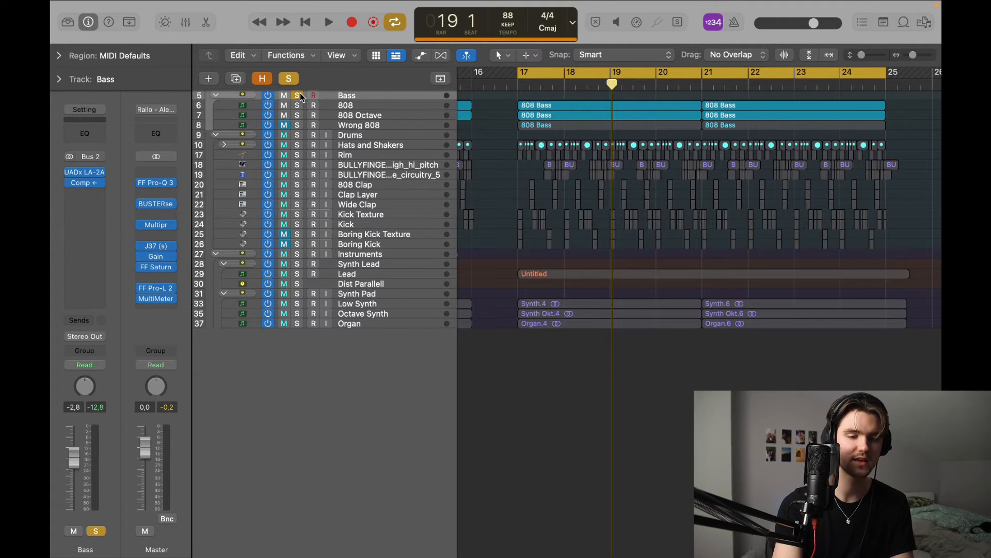
click(86, 172)
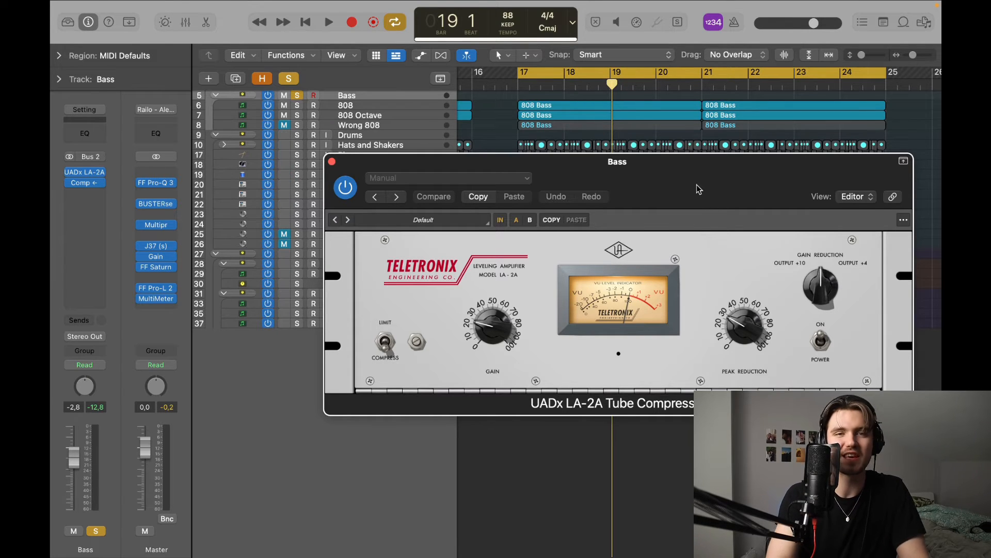
key(space)
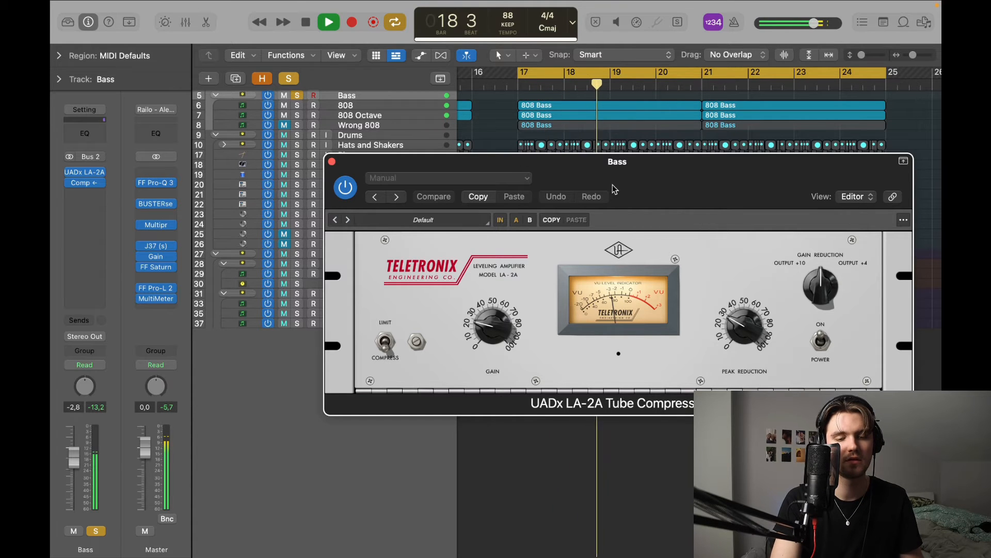
key(space)
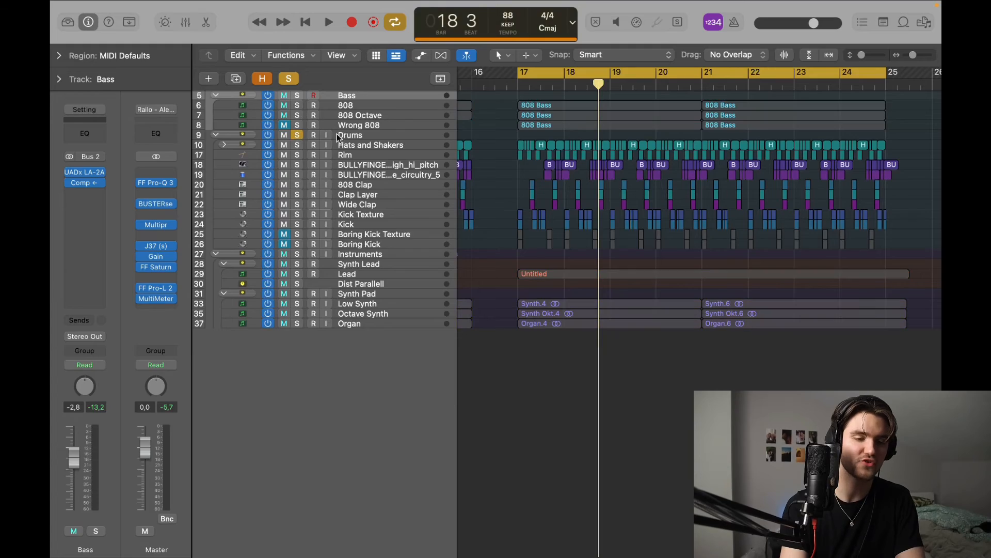
Select the soloed Drums group and inspect the boost and attenuation settings of its Rare equalizer
click(361, 134)
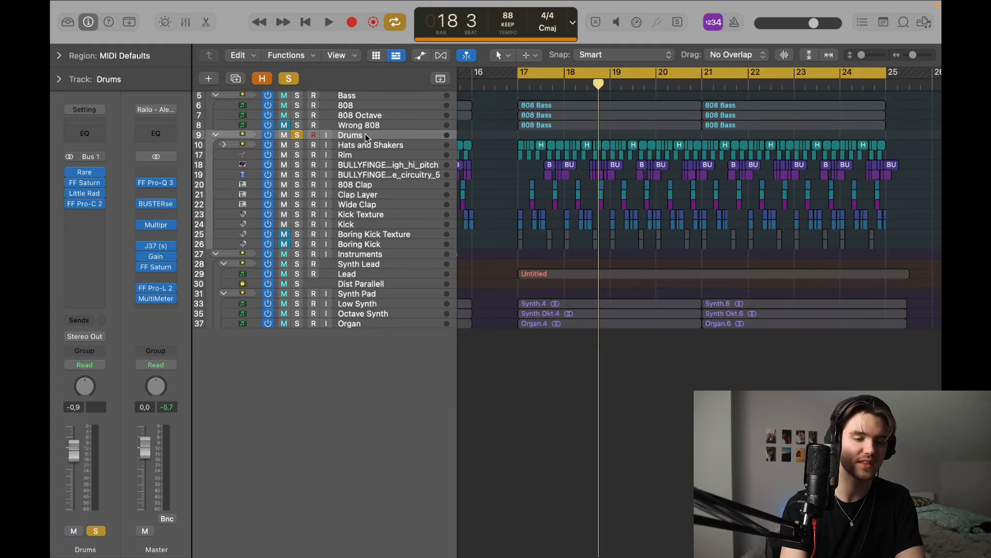
click(70, 182)
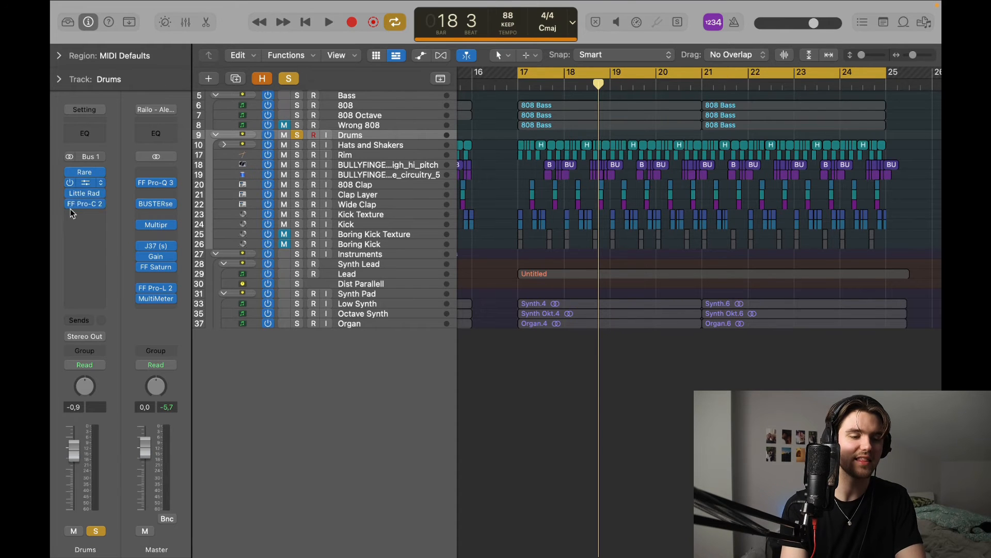
click(86, 176)
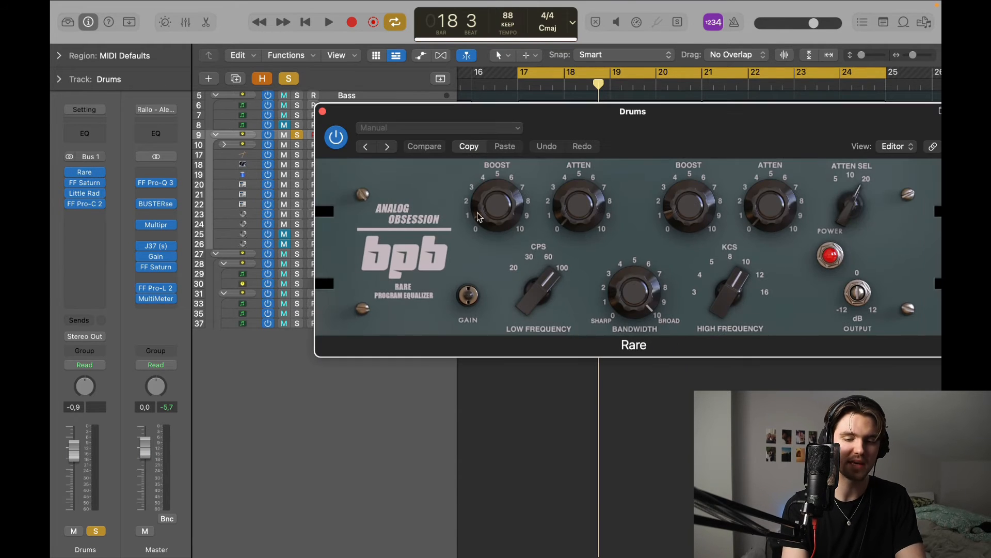
drag(610, 123, 503, 119)
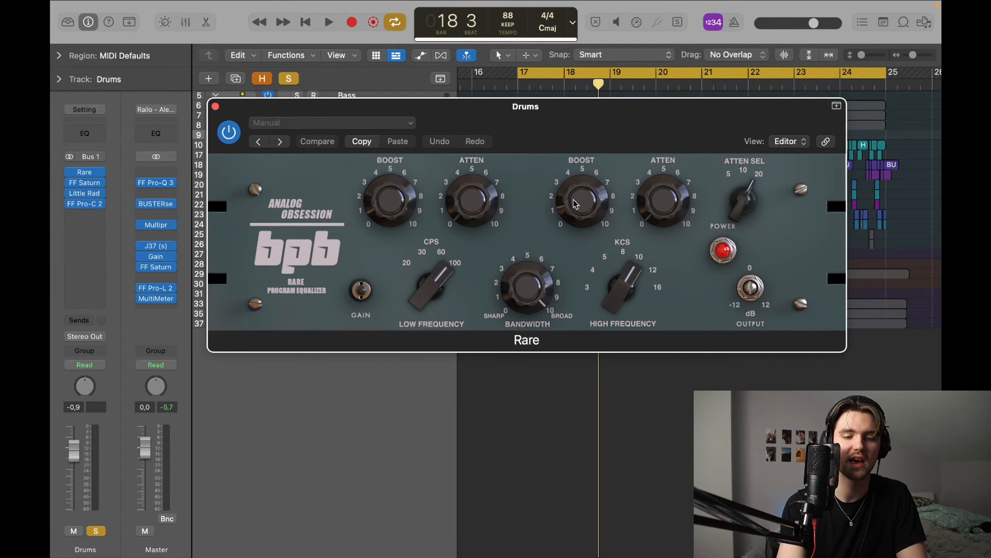
click(215, 106)
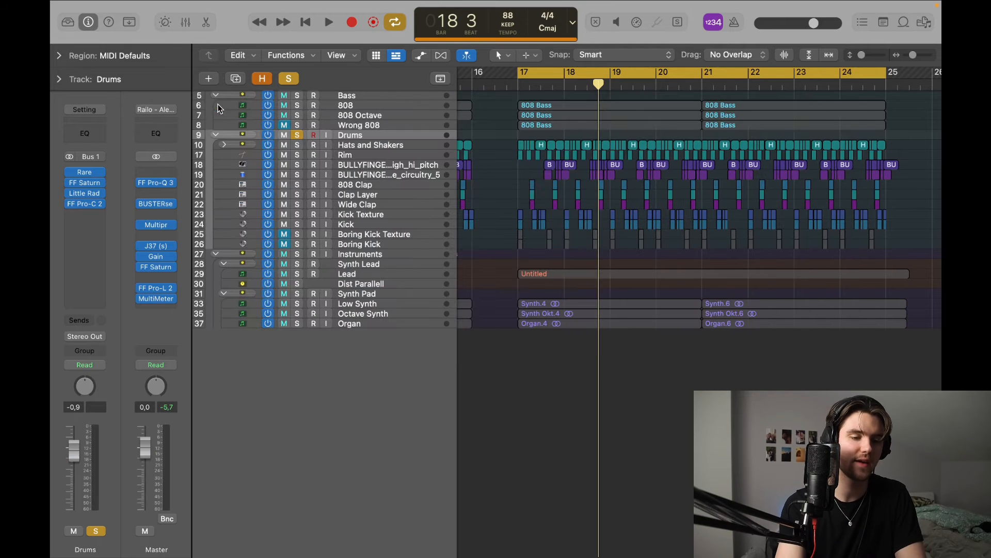
Inspect the Drums group's FF Saturn, Little Radiator and FF Pro-C 2 settings
click(89, 181)
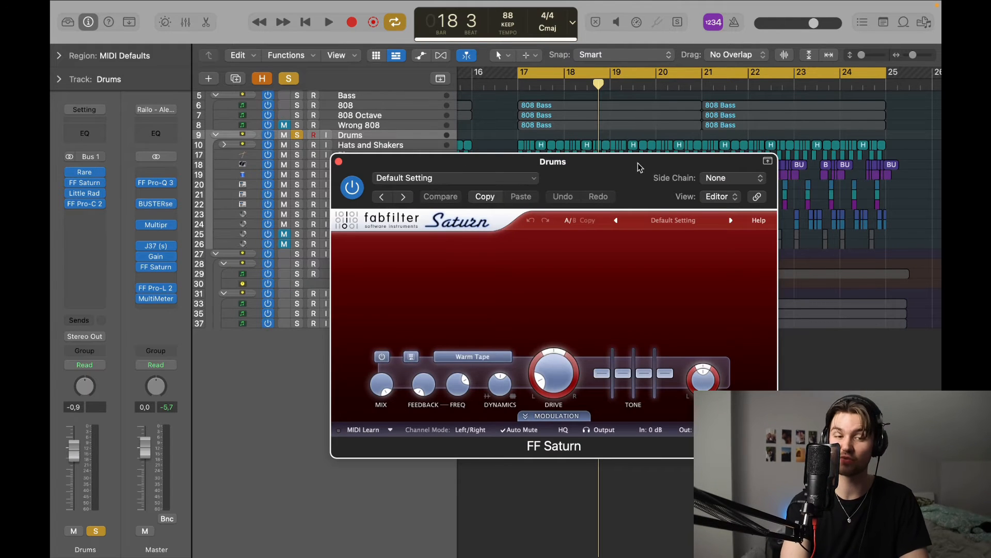
drag(640, 166, 626, 154)
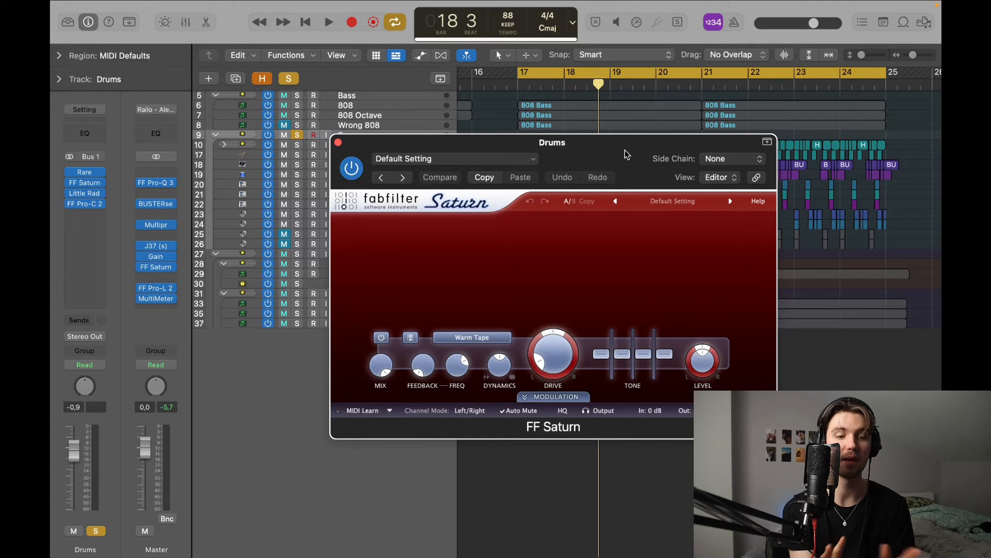
click(101, 193)
drag(615, 173, 553, 126)
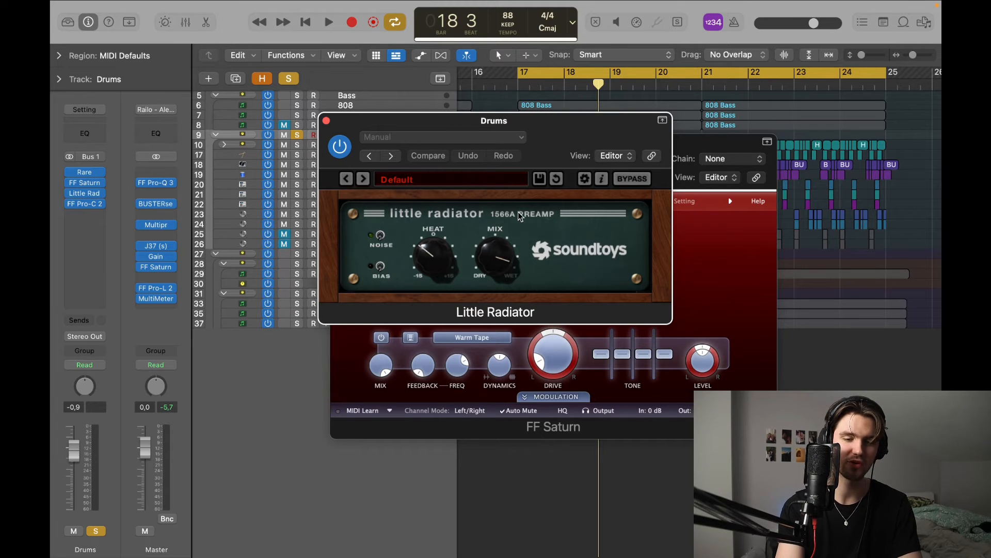
click(328, 122)
click(85, 203)
drag(631, 168, 559, 74)
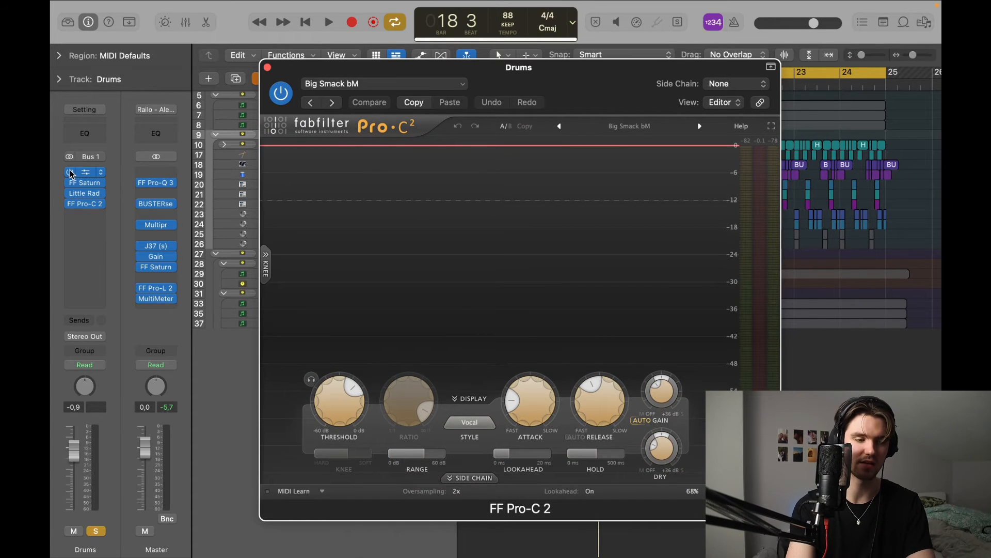
Audition the Drums group with all four effects bypassed, re-enabling them one by one during playback, and close FF Pro-C 2
drag(71, 171, 69, 209)
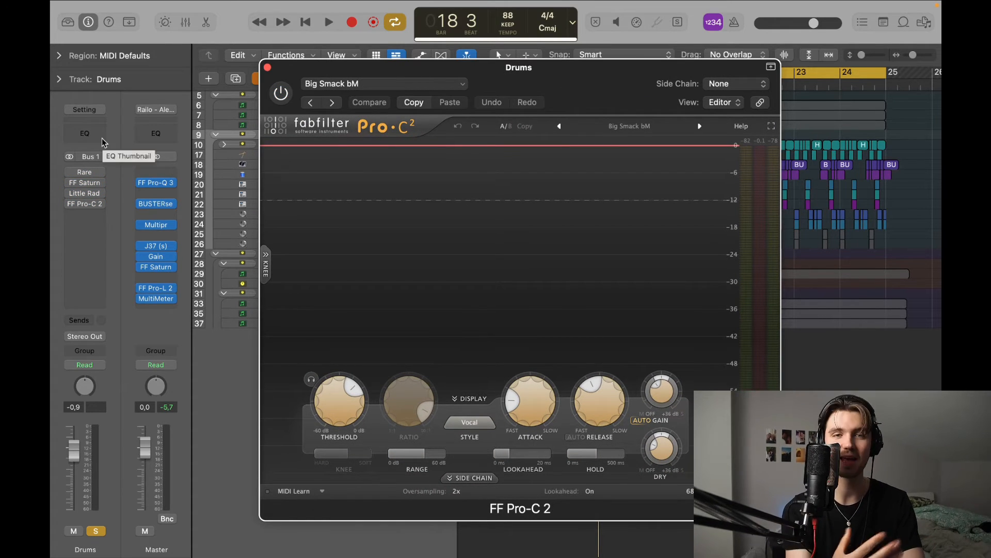
key(space)
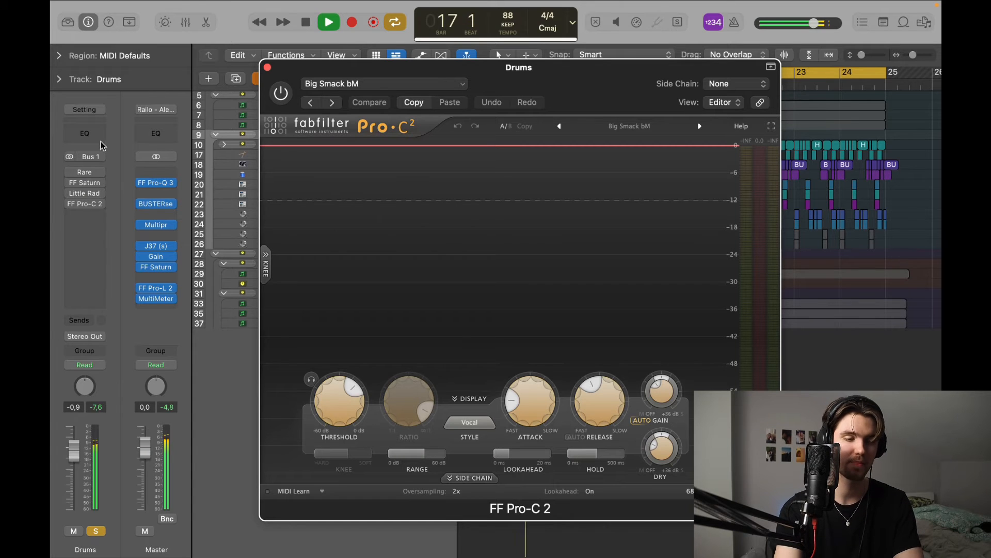
click(70, 173)
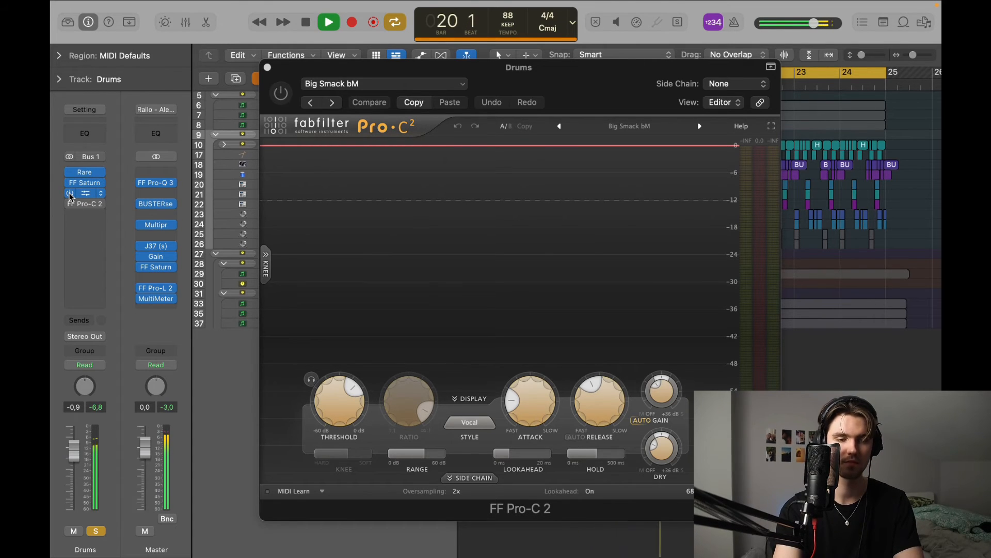
click(70, 204)
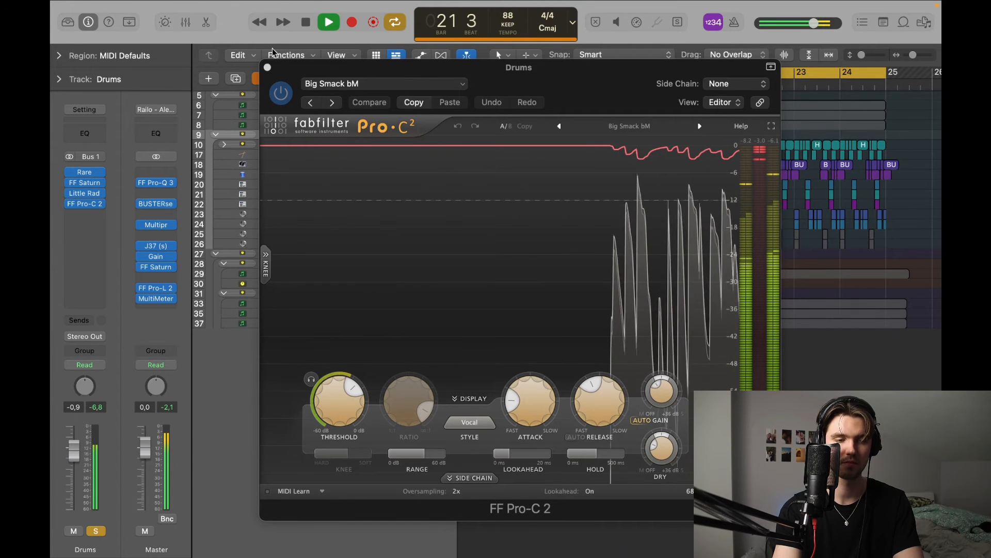
click(267, 68)
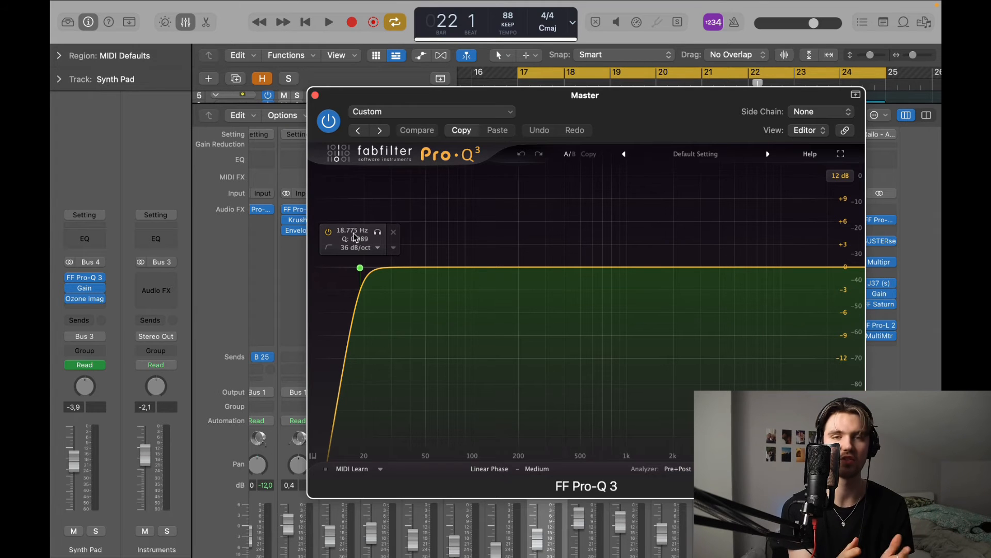
Close the Master's FF Pro-Q 3 and examine its BUSTERse compressor while playing the full beat
click(315, 95)
click(880, 241)
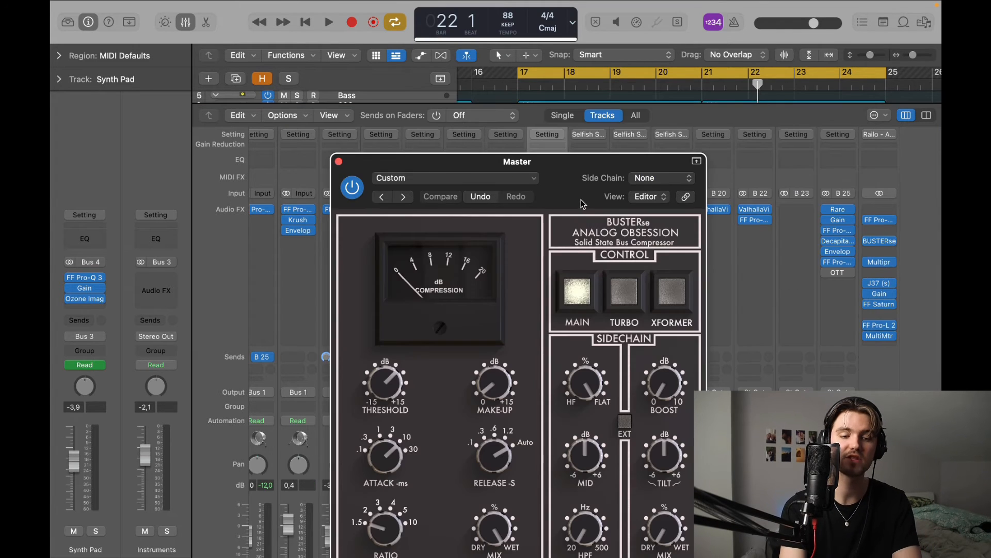
drag(550, 178, 549, 94)
key(space)
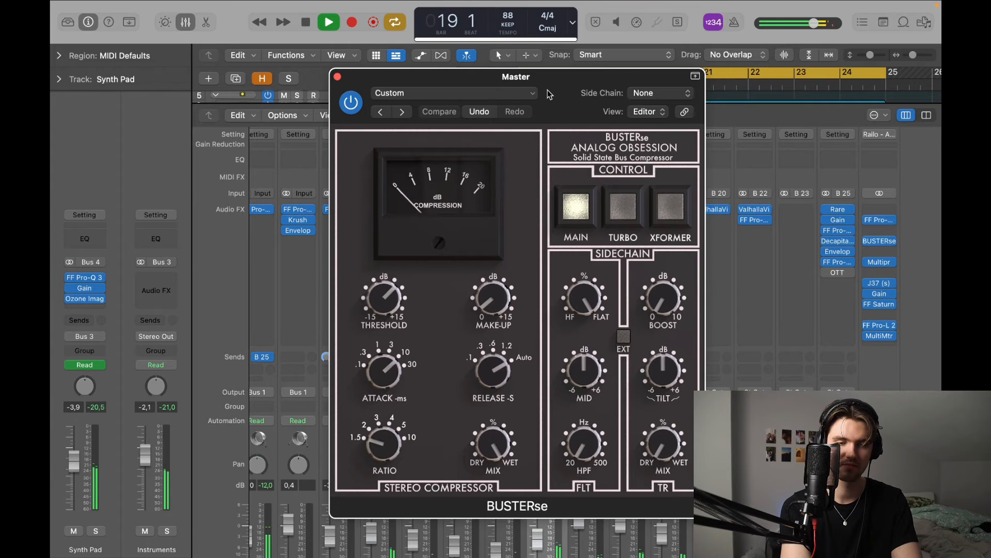
key(space)
drag(549, 94, 542, 89)
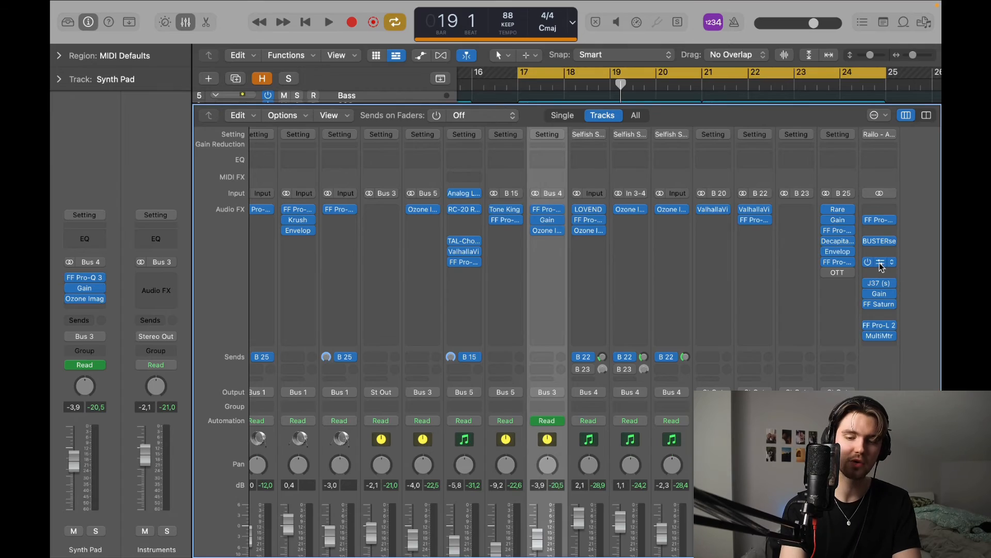
Examine the Master's Multipressor bands during playback and audition the beat with its J37 tape plugin open
click(880, 263)
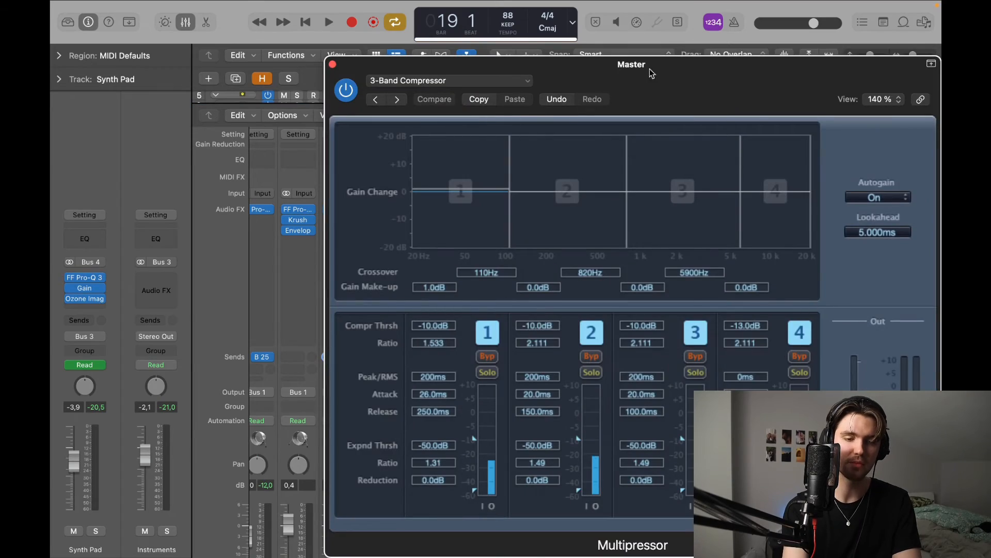
drag(651, 71, 581, 52)
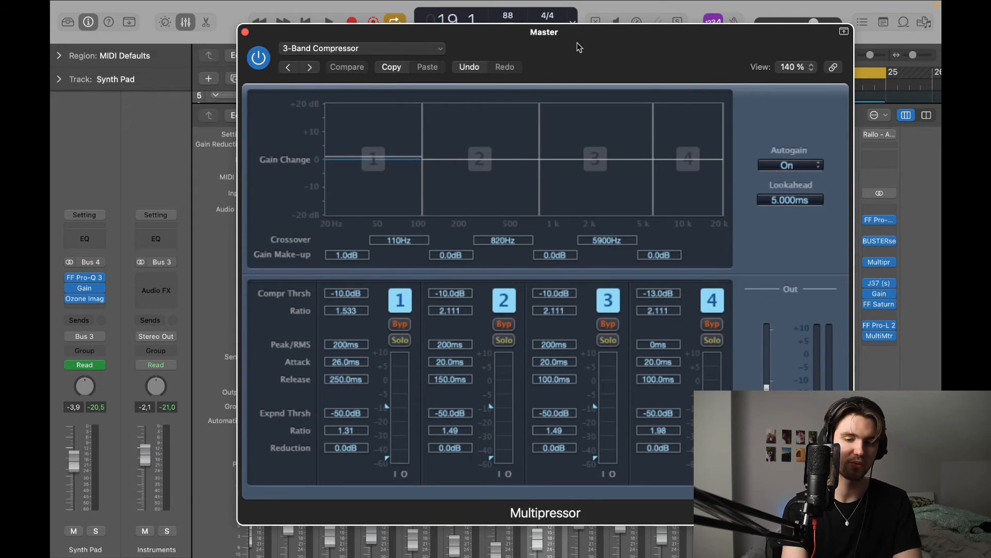
key(space)
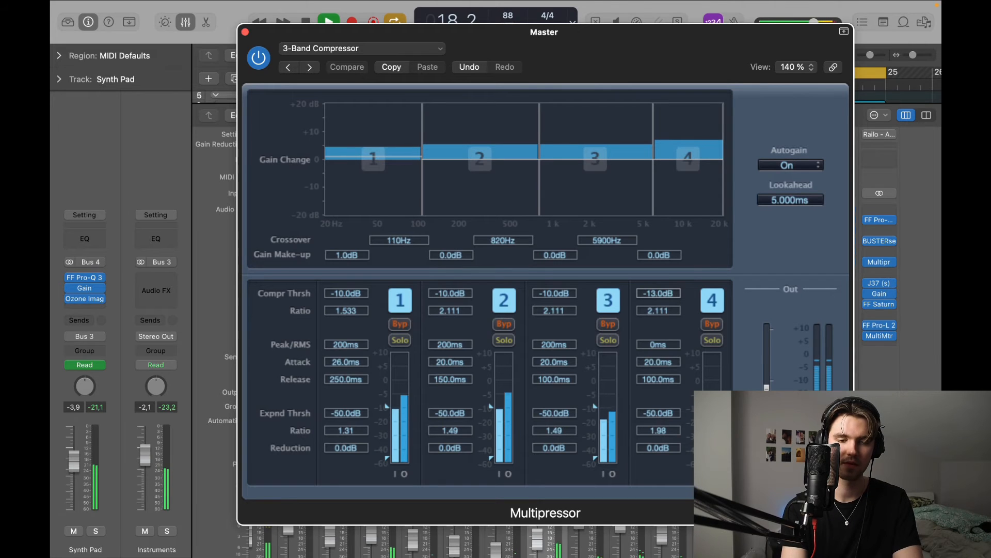
key(space)
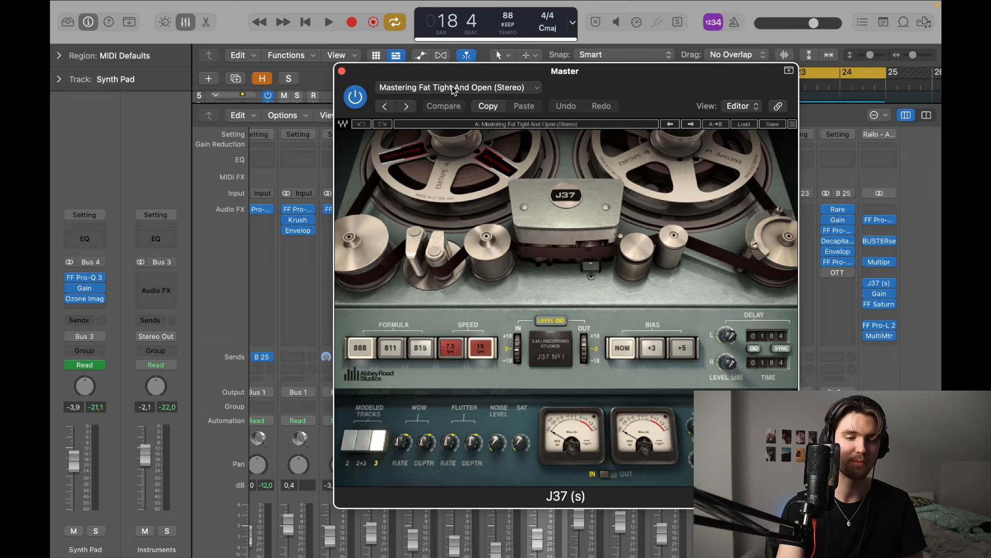
key(space)
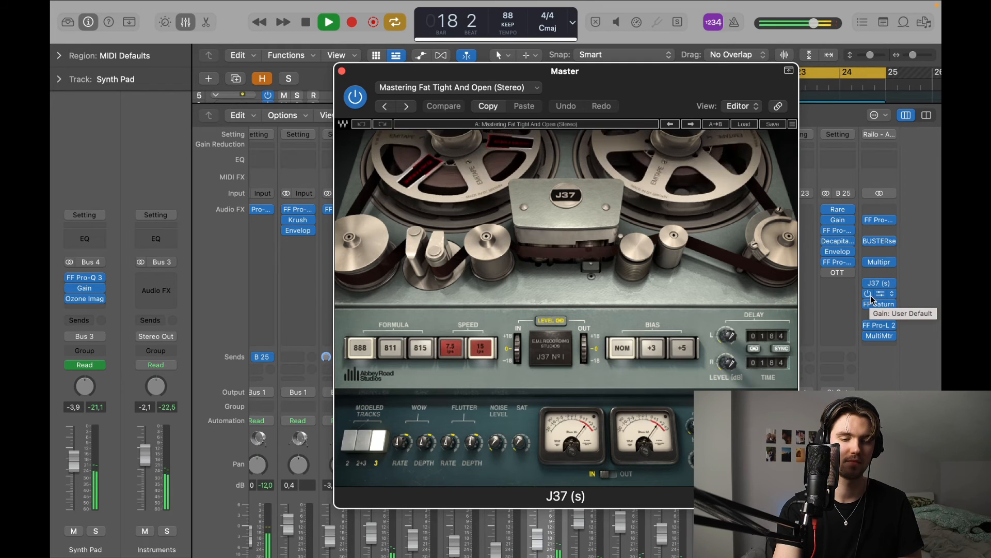
Stop playback, inspect the Master's Gain plugin, and close both the Gain and J37 windows
key(space)
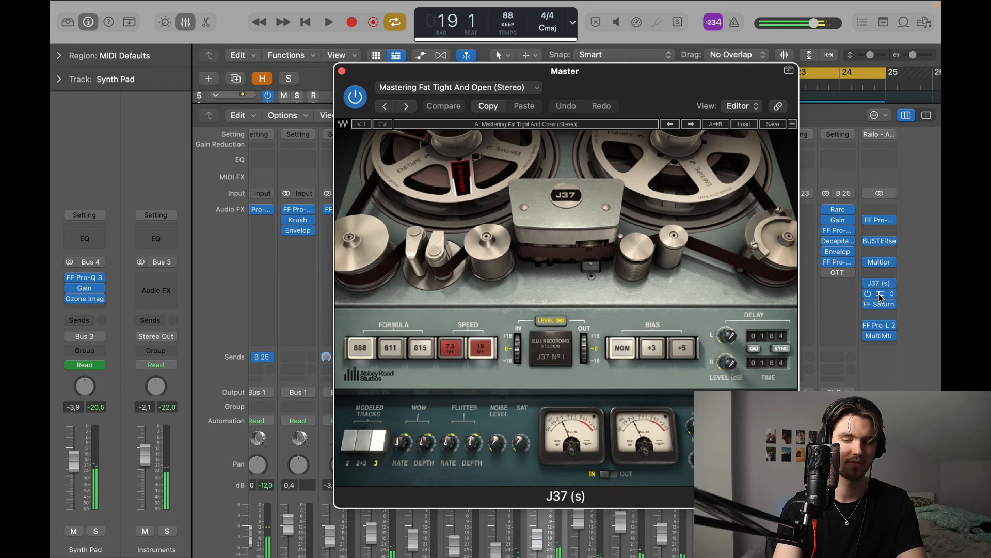
click(880, 298)
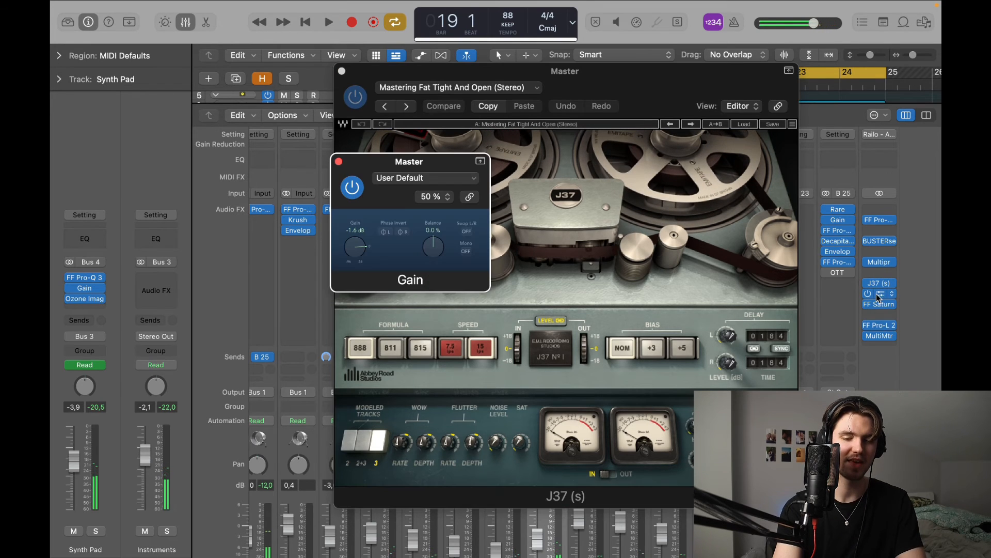
click(339, 162)
click(341, 71)
Examine the Master's FF Saturn settings, play the beat briefly with the plugin open, and close it
click(878, 305)
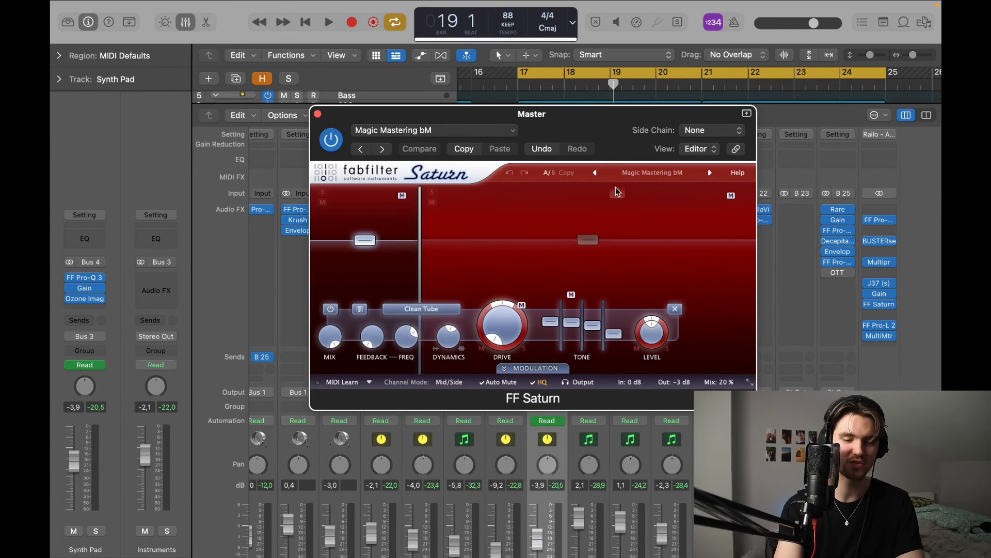
drag(583, 136, 585, 130)
key(space)
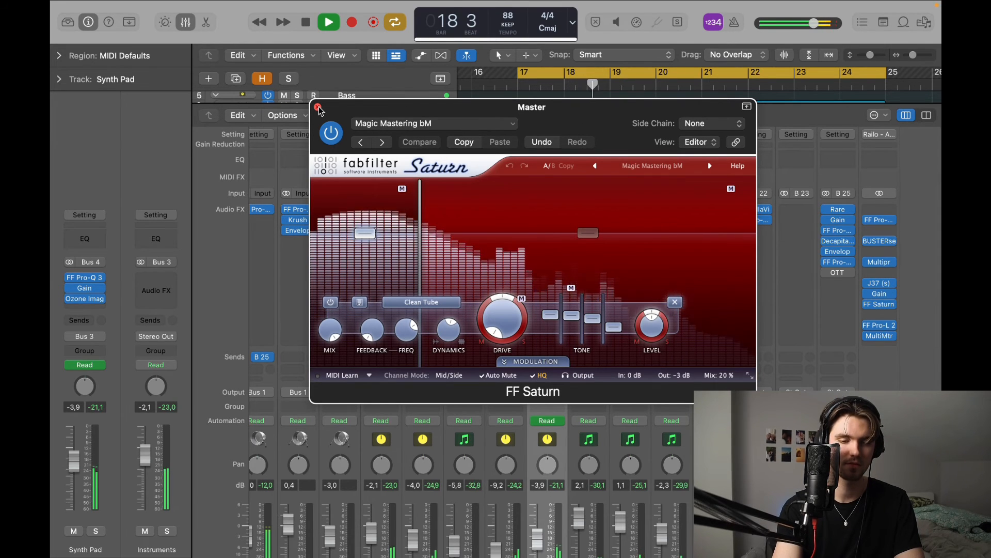
key(space)
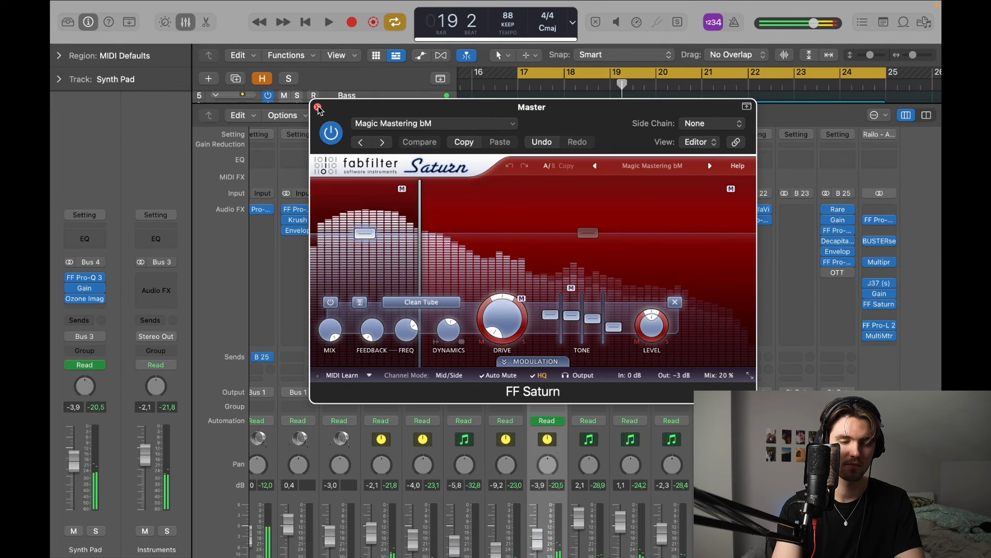
click(318, 108)
Examine the Master's FF Pro-L 2 limiter while auditioning the beat from bar 17, and close it
click(880, 326)
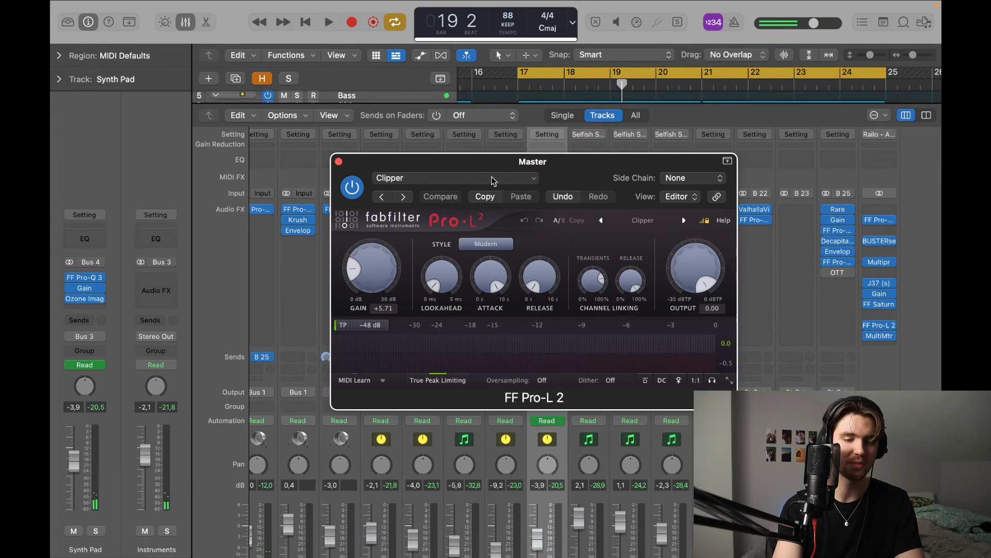
drag(554, 163, 545, 129)
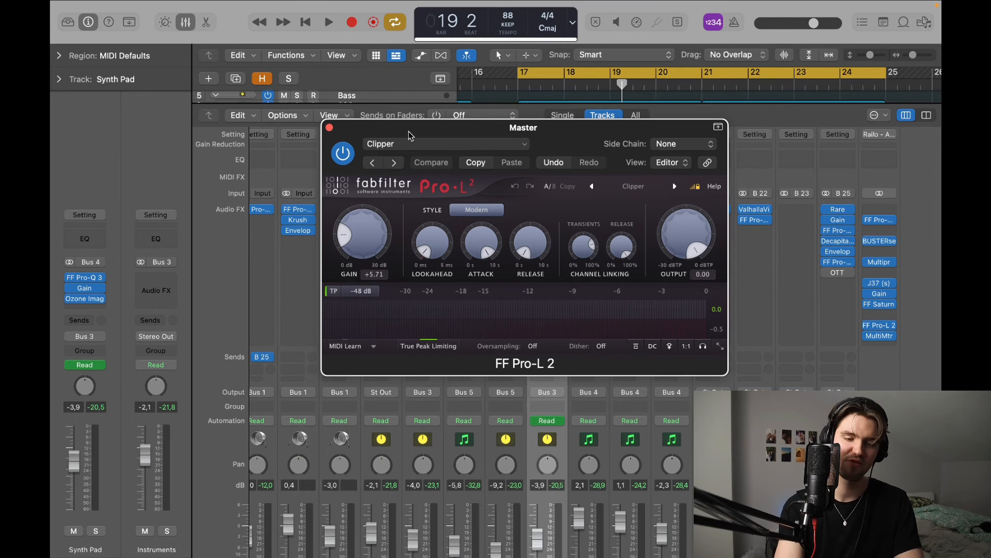
drag(411, 130, 413, 122)
key(space)
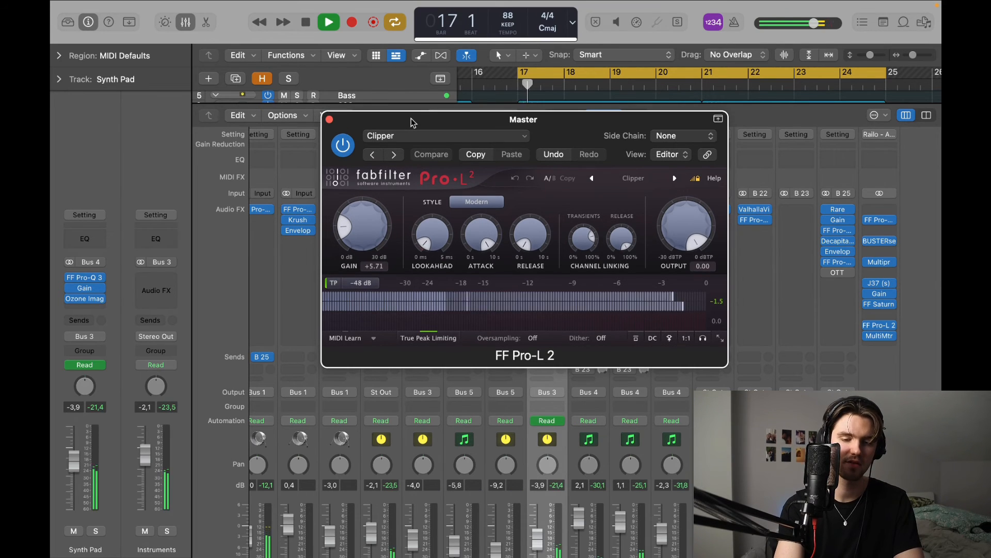
click(329, 121)
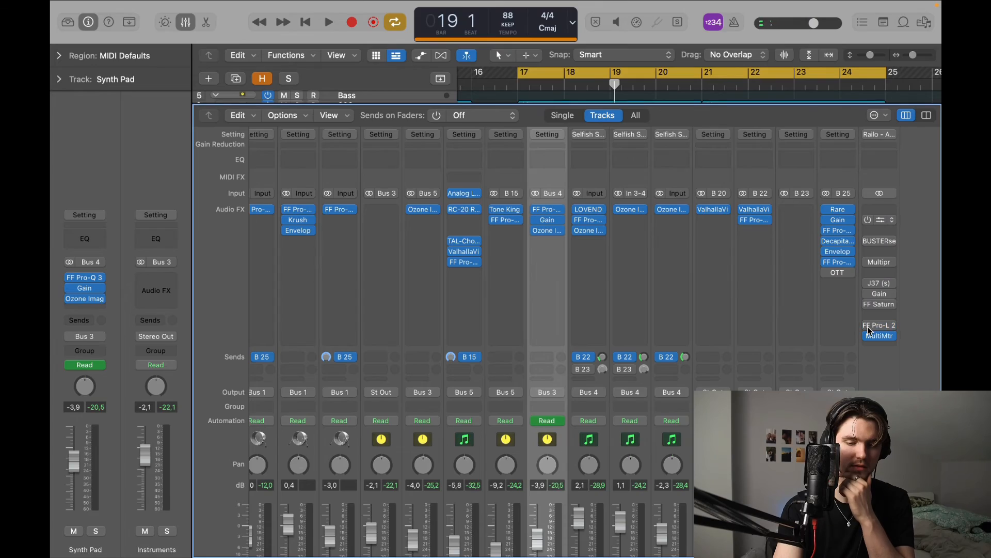
Audition the full beat with the Master's processing effects from FF Pro-Q 3 through FF Pro-L 2 bypassed
key(space)
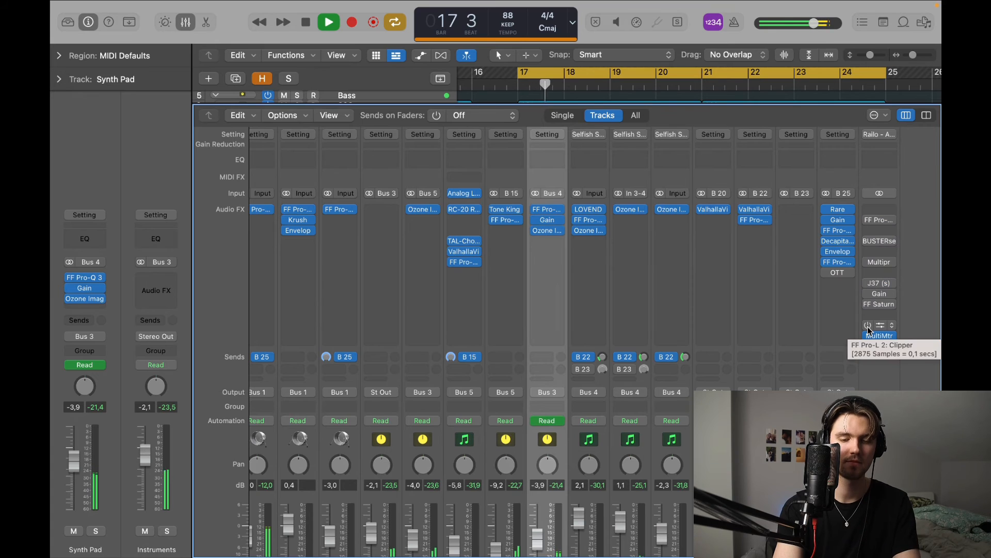